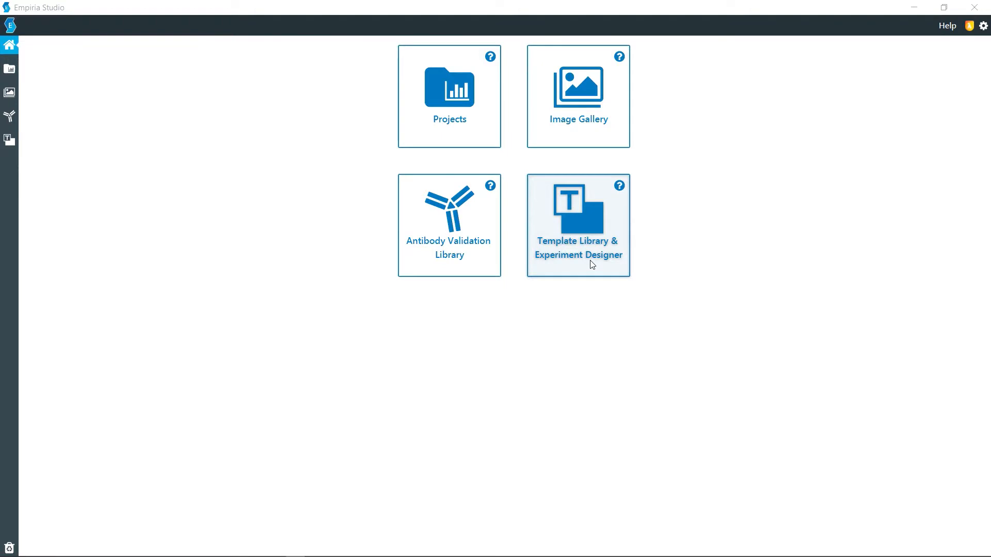
Start a new template in the Template Library & Experiment Designer and name it Example, leaving the description blank.
left_click(592, 265)
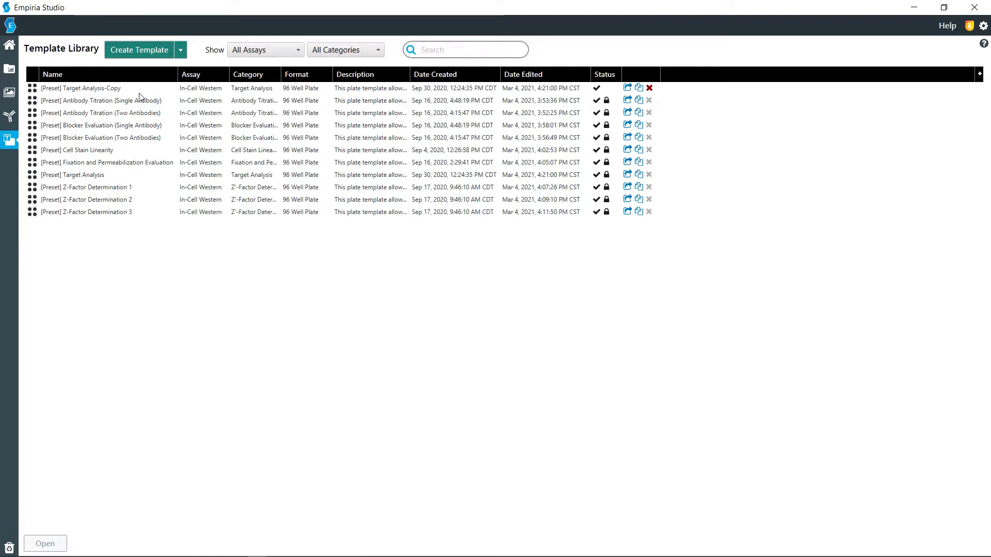
left_click(145, 57)
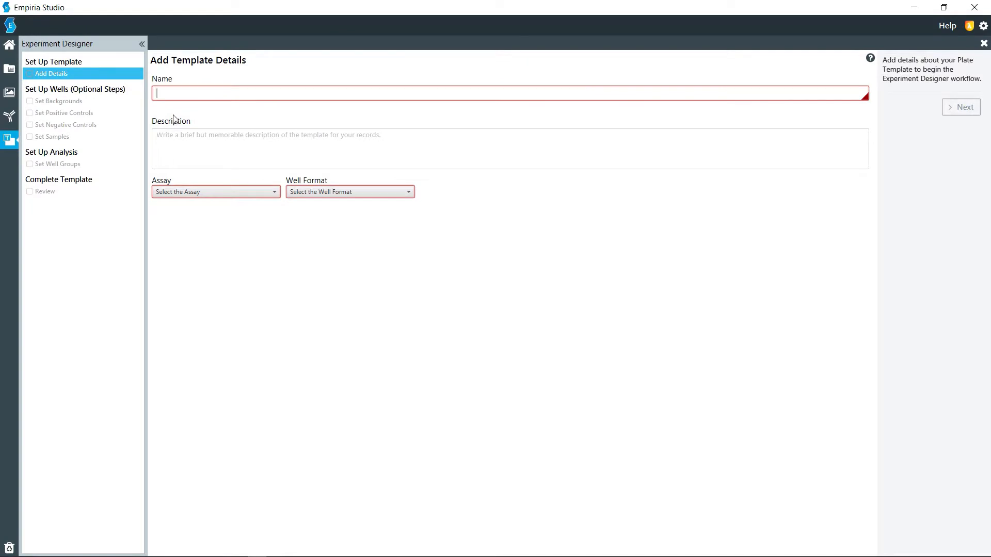
type("Example")
left_click(192, 140)
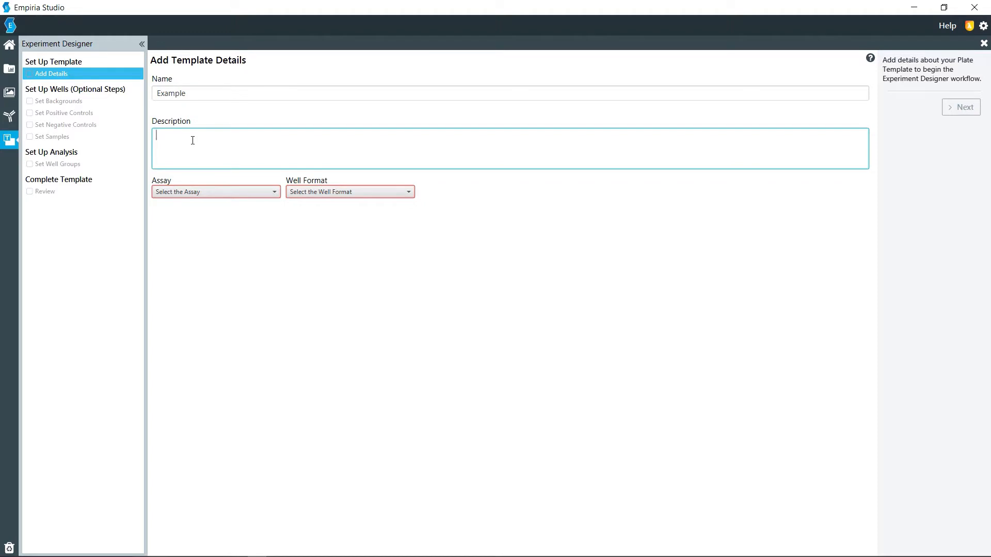
Set the template's assay to In-Cell Western, well format to 96 Well Plate and category to Target Analysis, and proceed to the backgrounds.
left_click(208, 192)
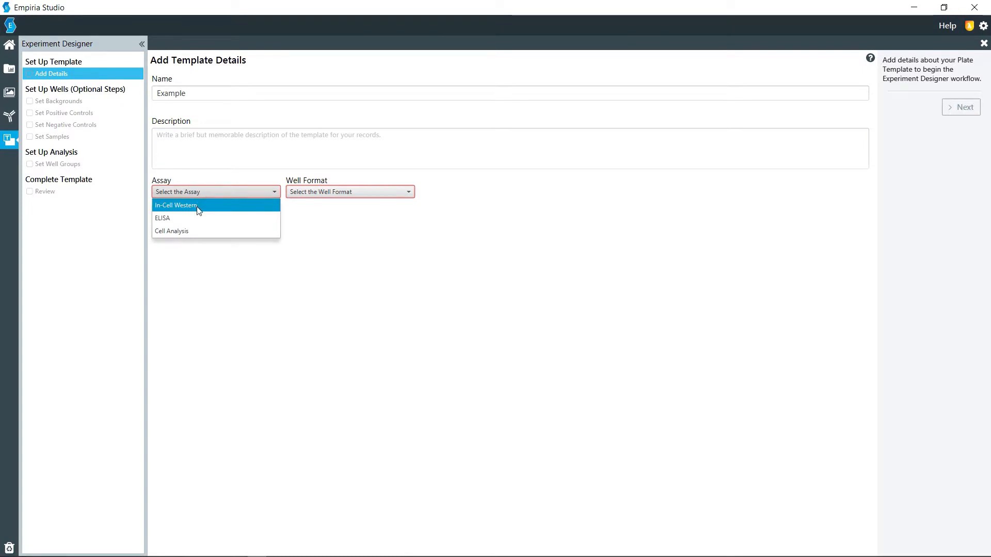
left_click(198, 208)
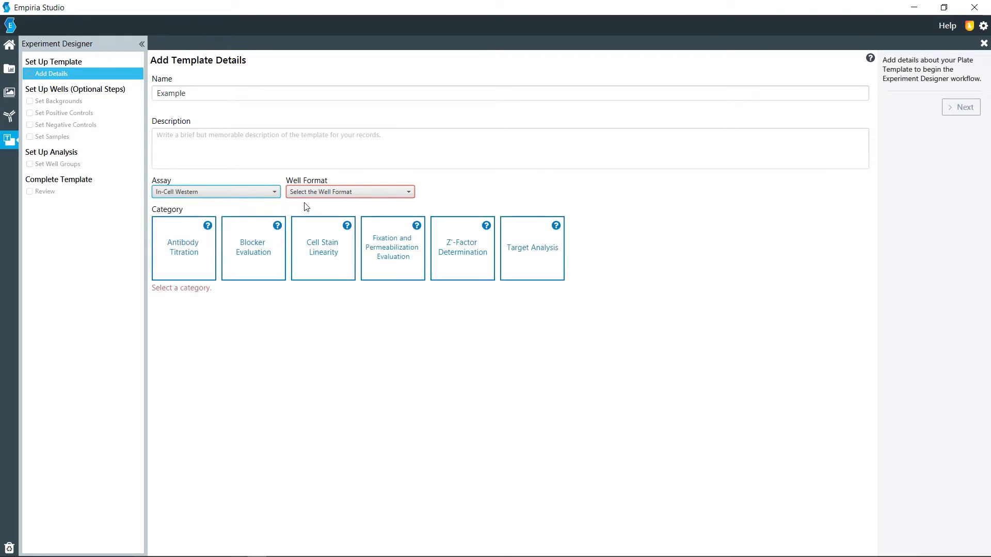
left_click(321, 193)
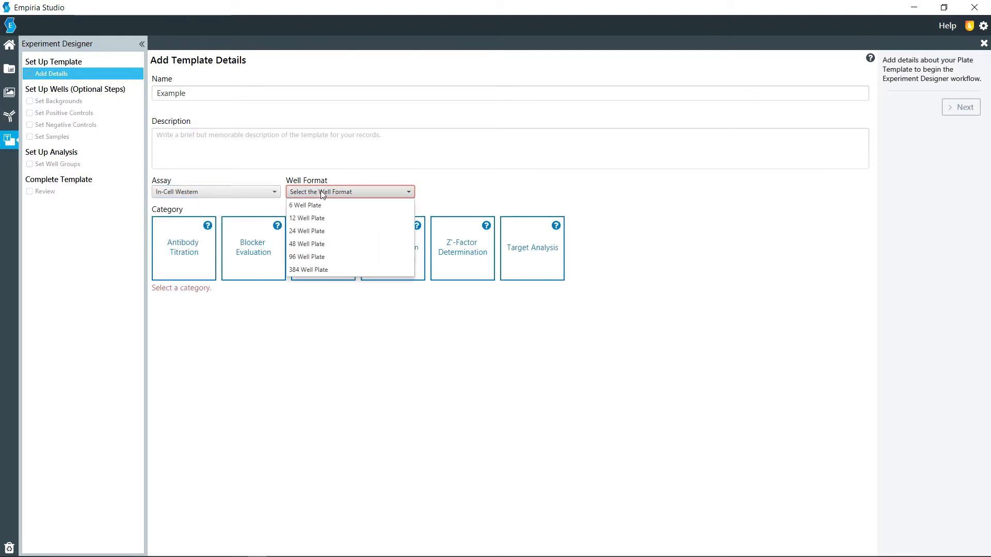
left_click(317, 258)
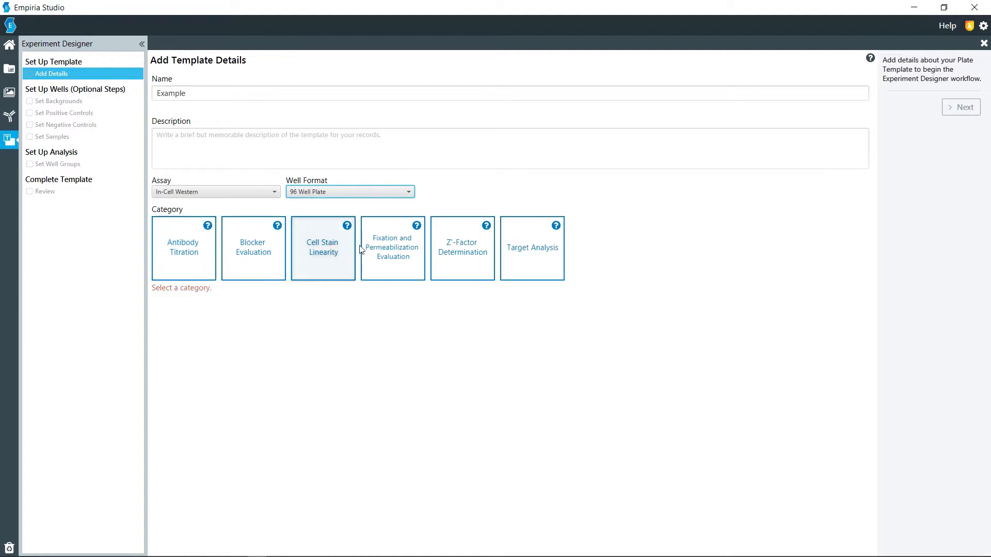
left_click(539, 252)
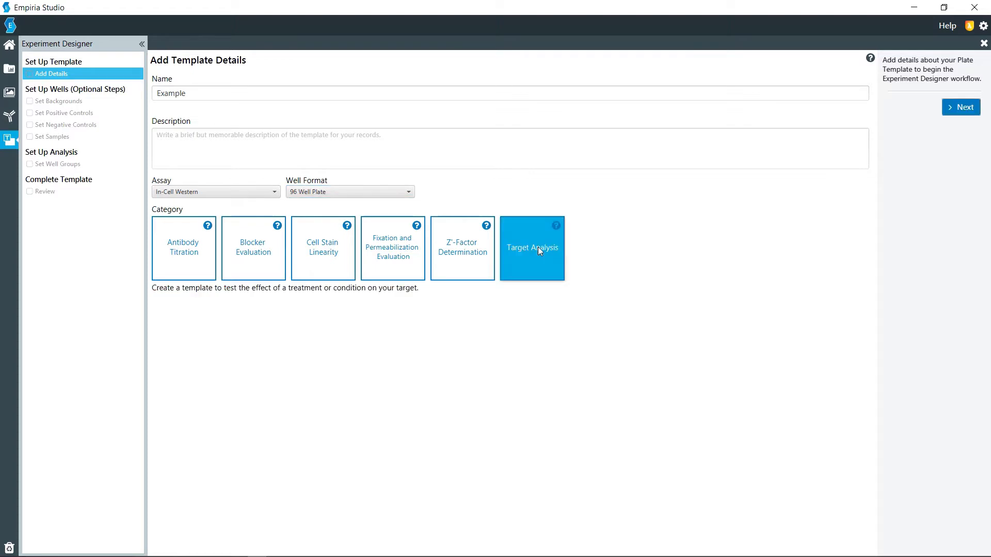
left_click(975, 110)
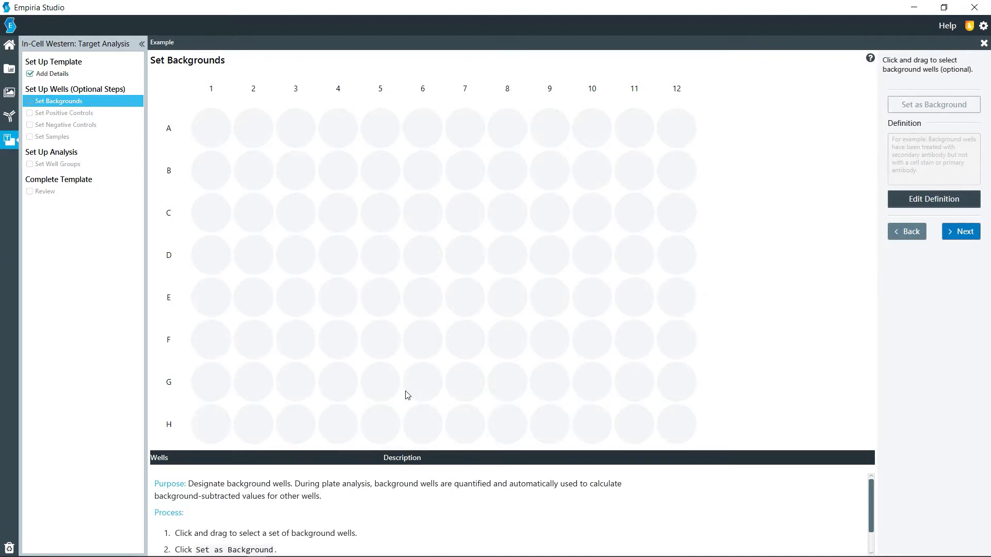
Assign all wells in column 1 as background with the description "Secondary alone" and proceed to the positive controls.
left_click_drag(218, 131, 212, 420)
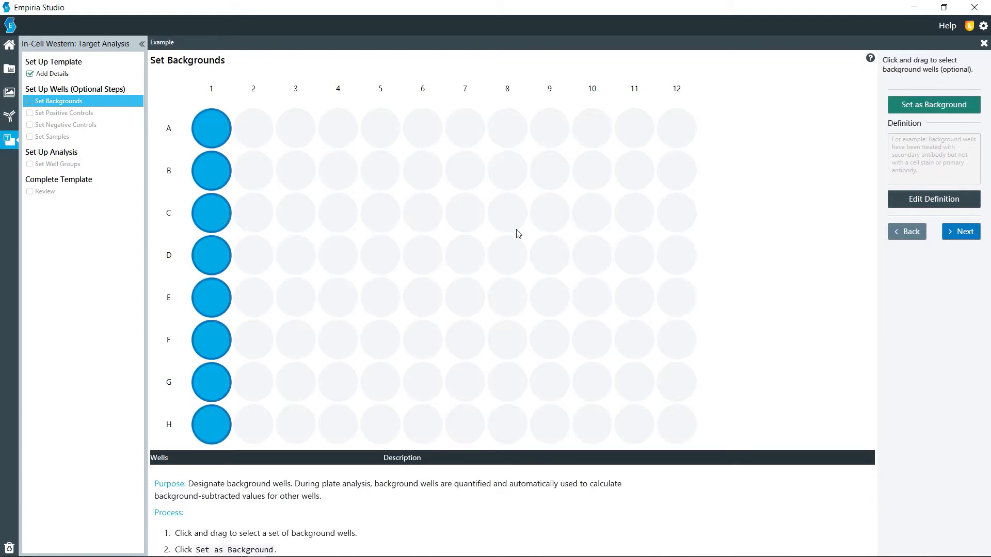
left_click(933, 109)
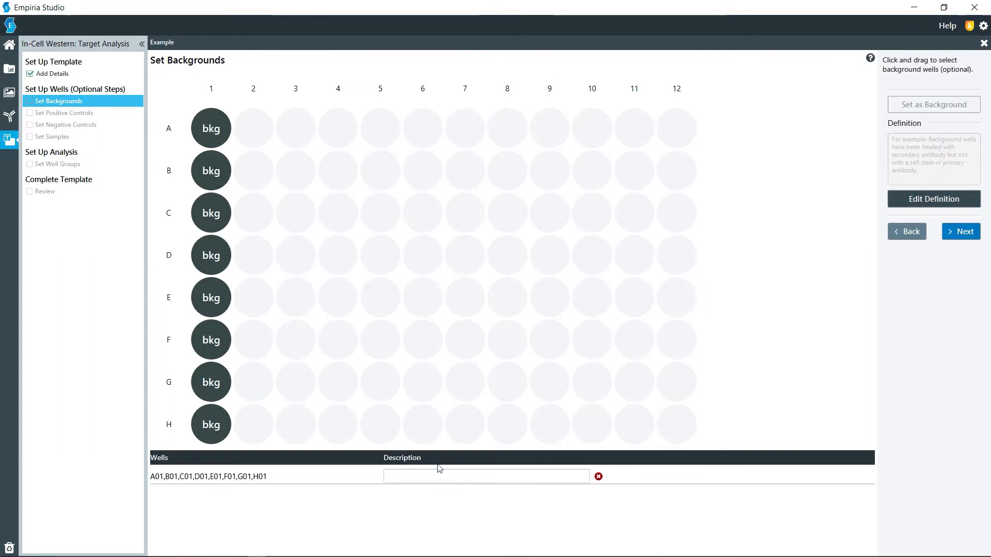
left_click(418, 478)
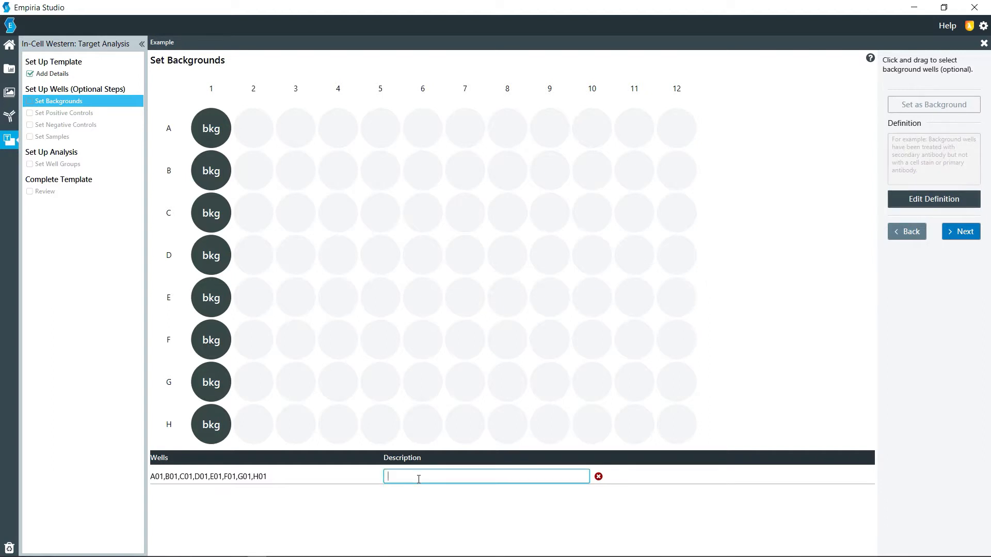
type("Seco")
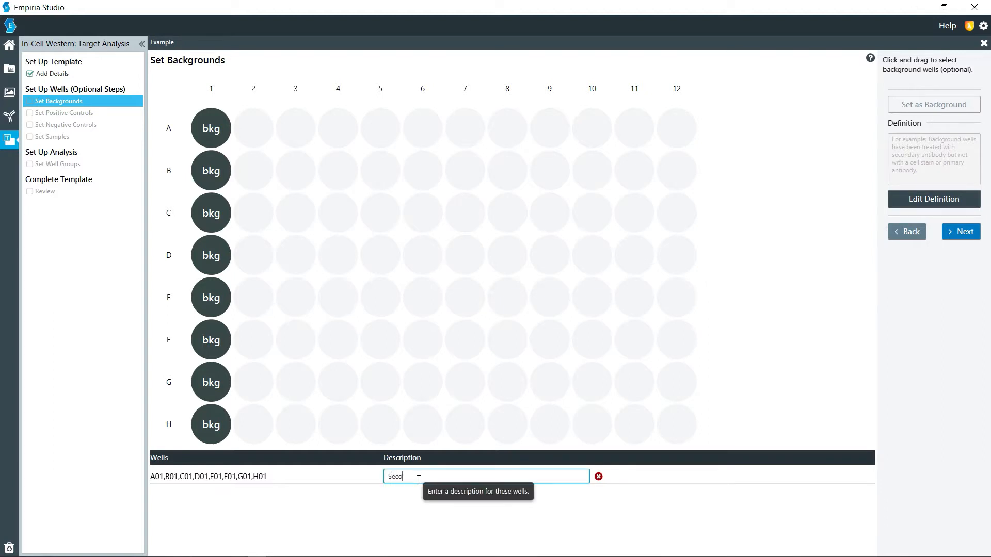
type("ndary alone")
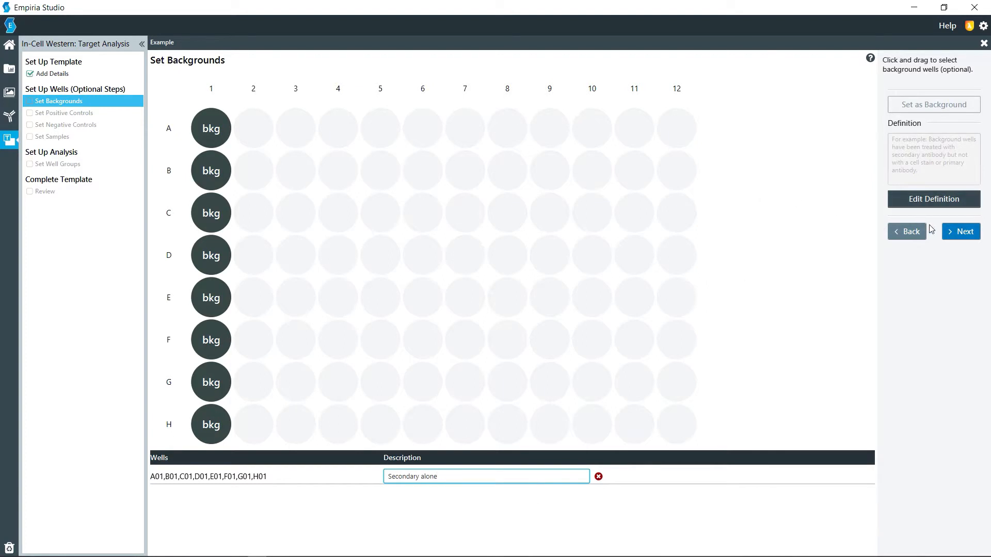
left_click(952, 232)
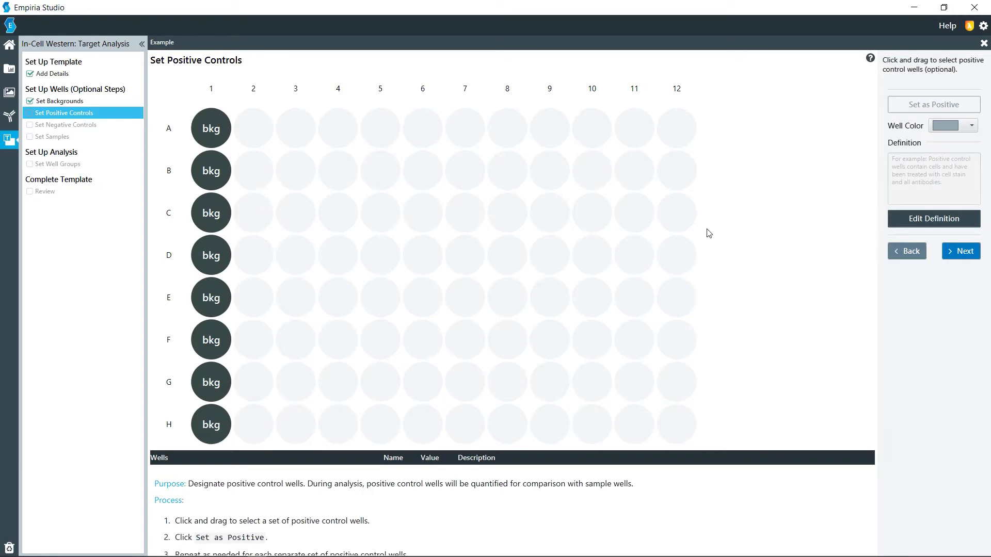
left_click(953, 252)
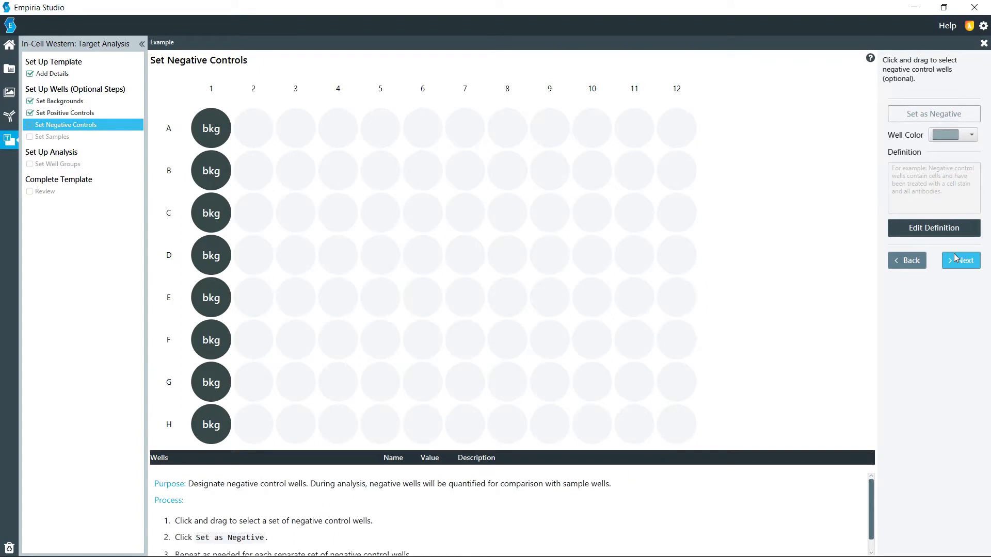
left_click_drag(686, 126, 682, 454)
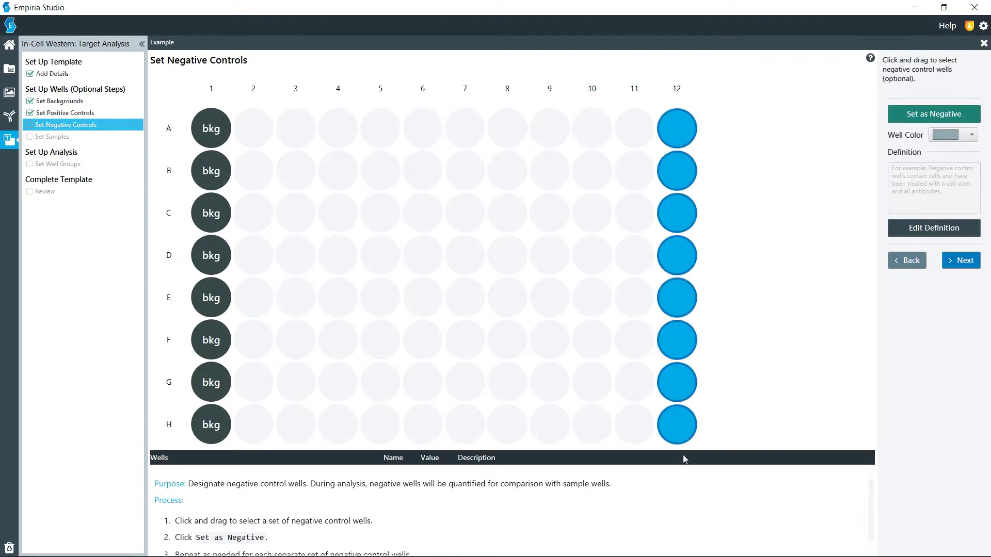
left_click(896, 264)
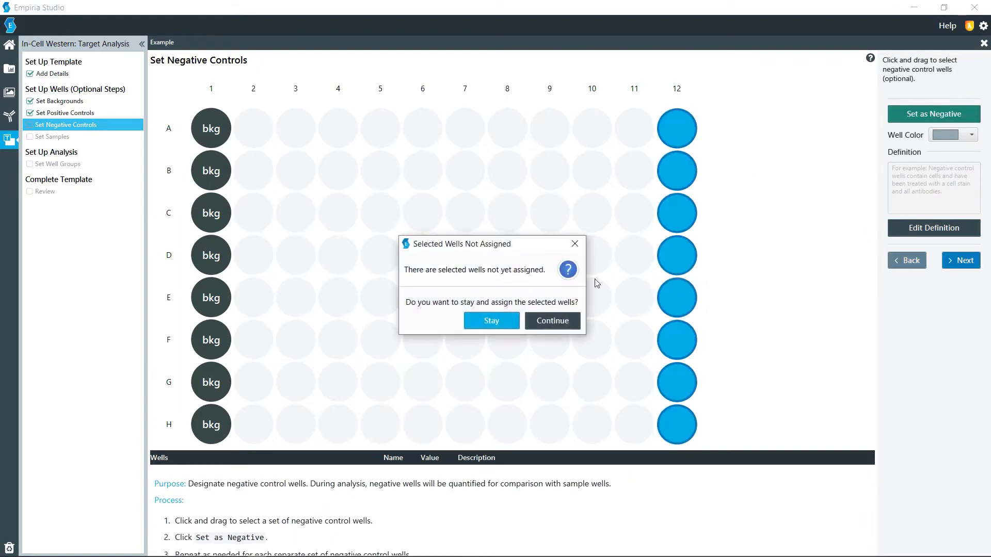
left_click(534, 321)
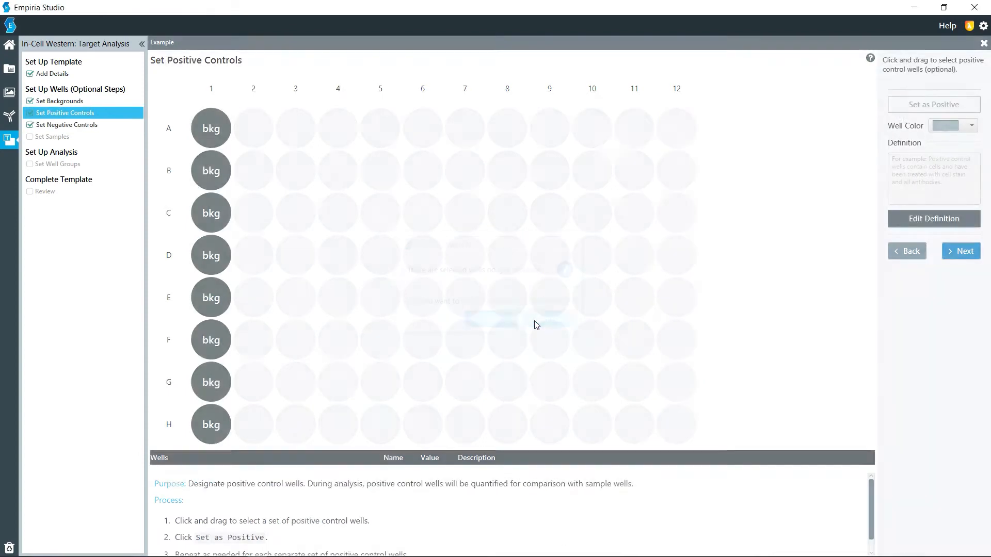
Assign all wells in column 2 as positive controls with the name Pos and the value 100.
left_click_drag(256, 125, 266, 418)
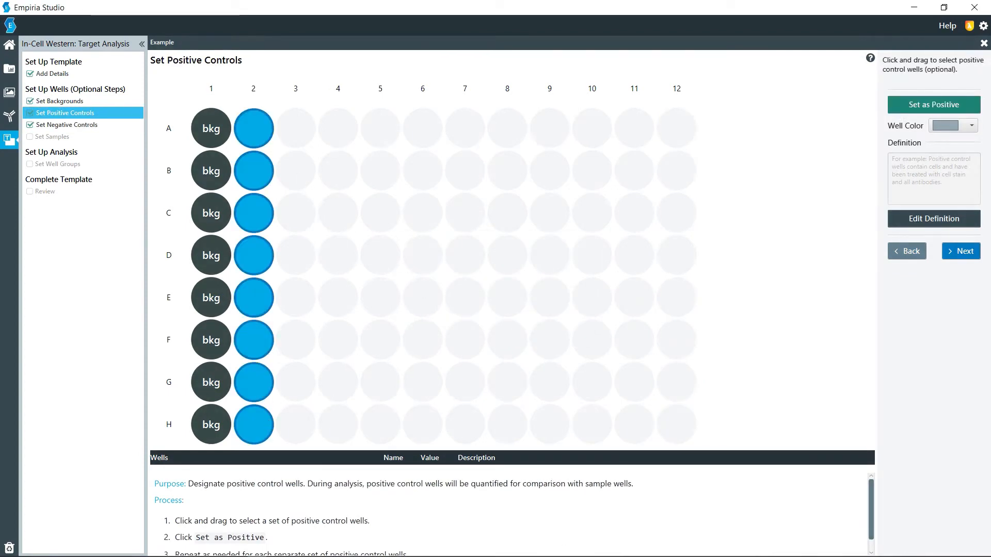
left_click(972, 104)
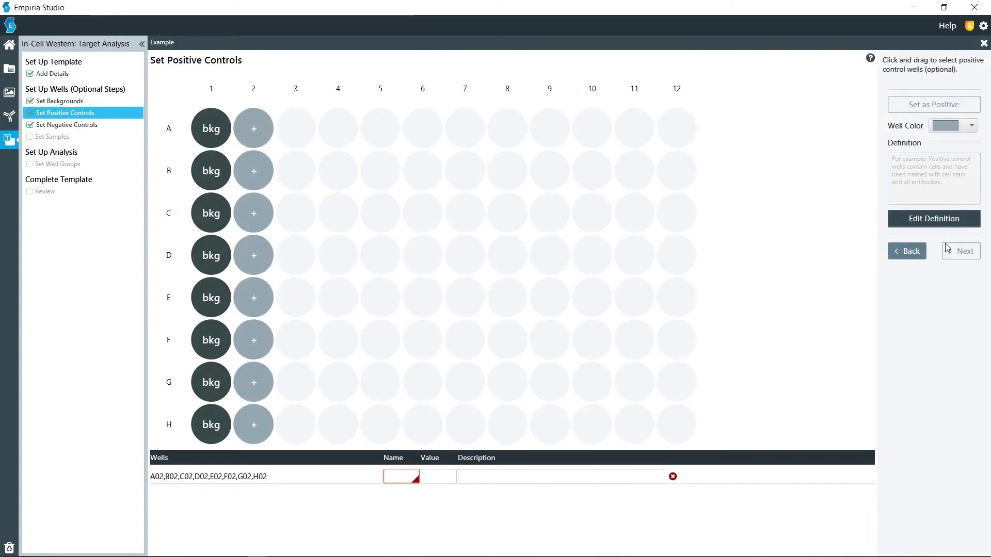
left_click(391, 472)
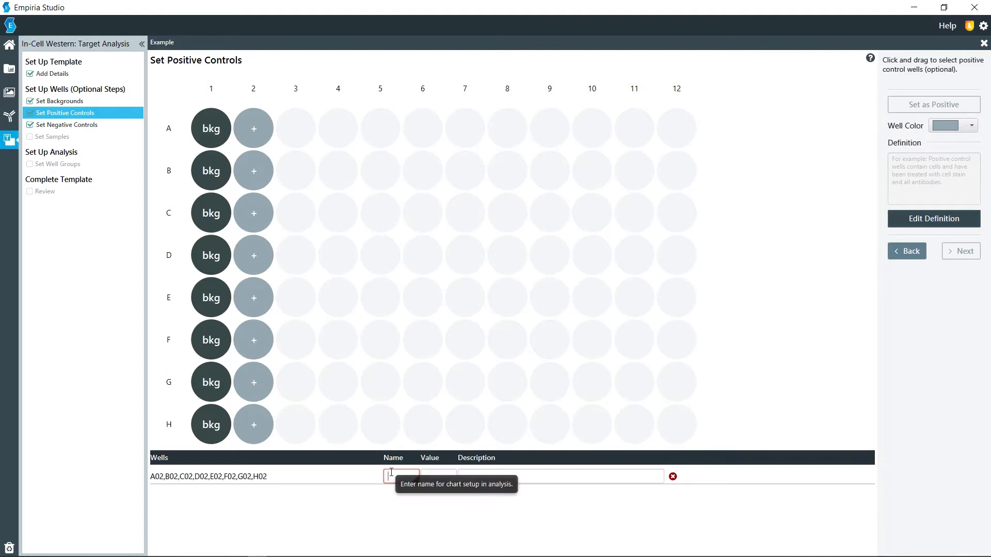
type("Pos")
key("Tab")
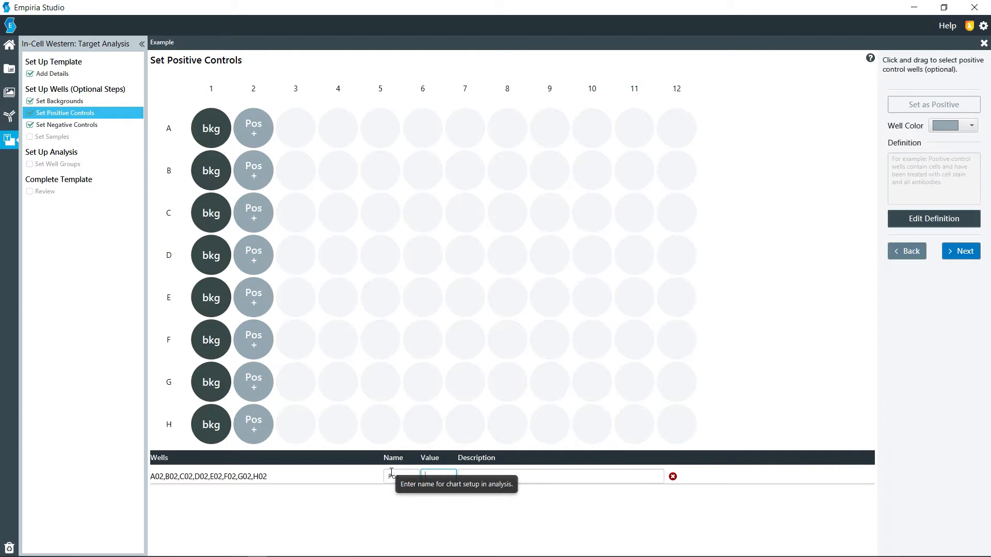
type("100")
key("Tab")
Enter "Positive" as the positive control wells' description and save the changes when proceeding to the negative controls.
type("P")
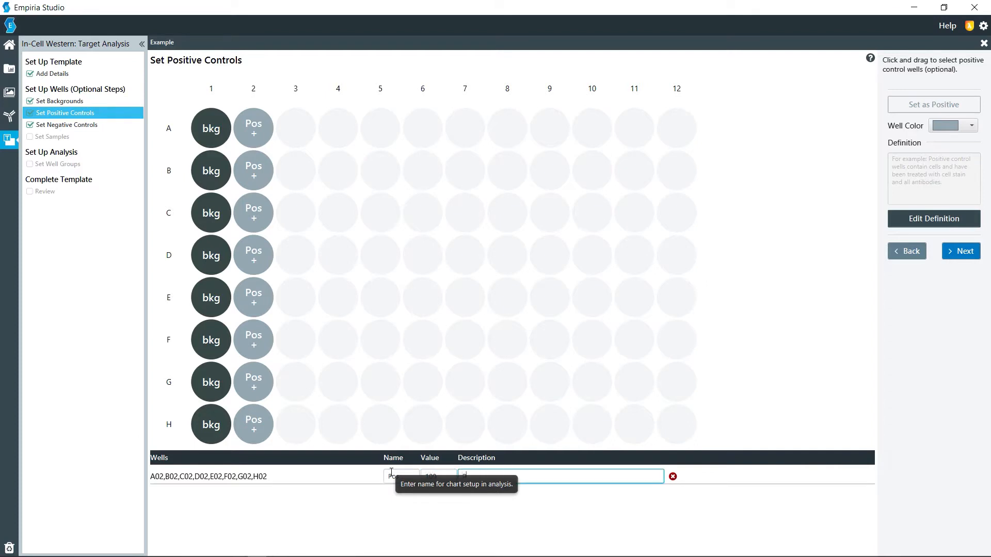
type("osit")
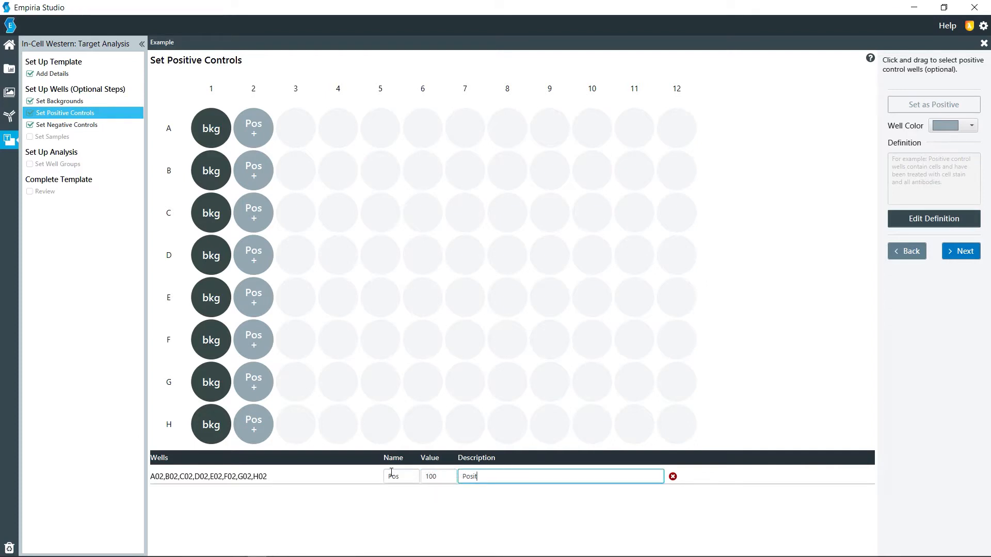
type("i")
key("BackSpace")
key("BackSpace")
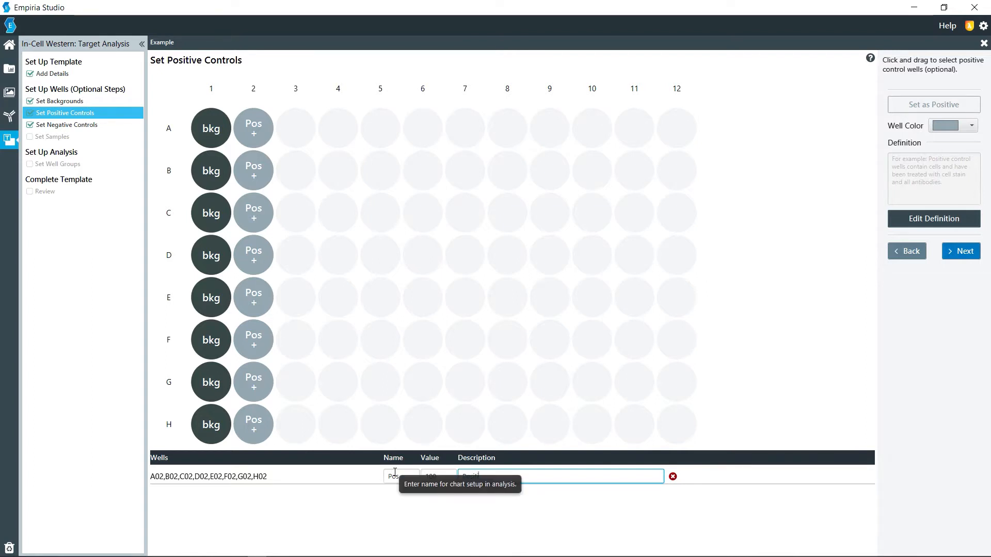
left_click(961, 251)
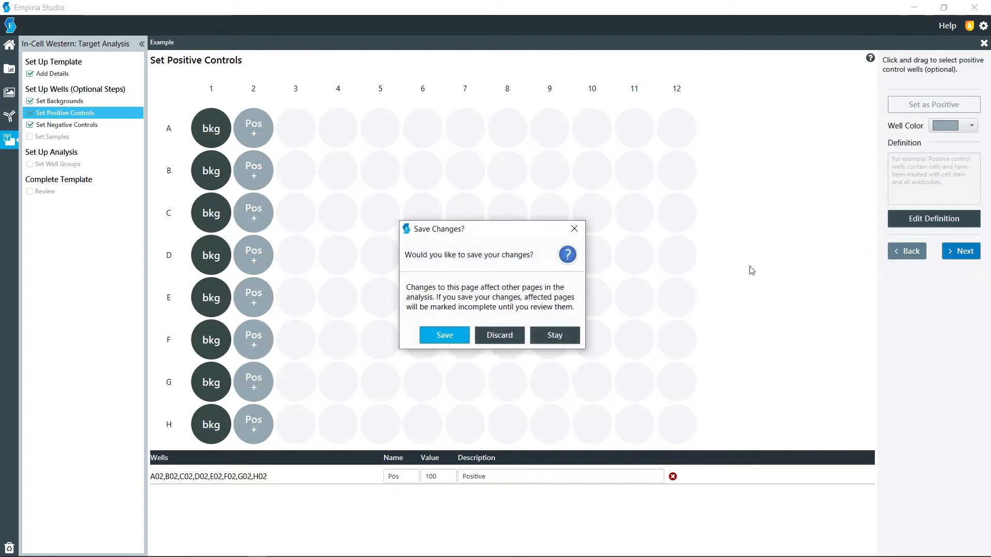
left_click(458, 340)
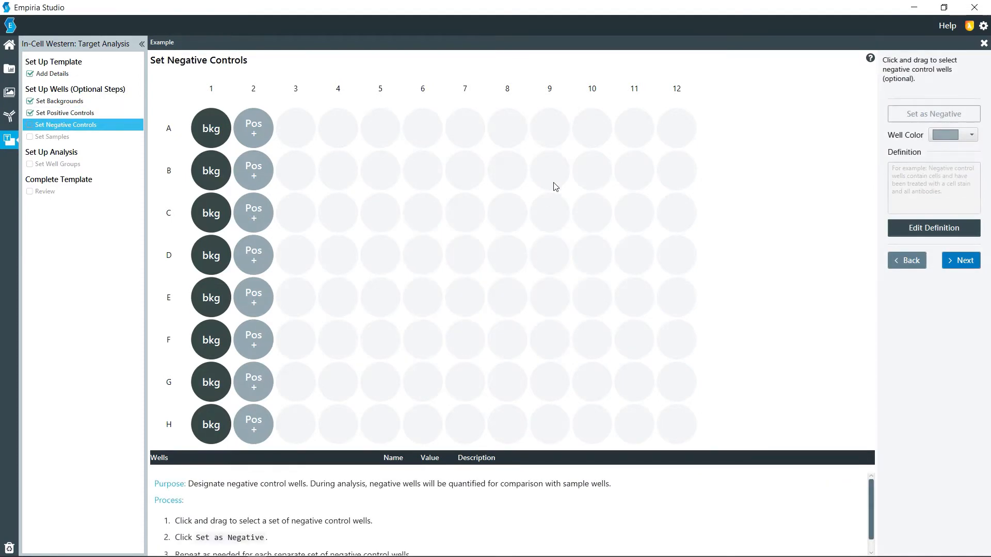
Assign all wells in column 12 as negative controls named 0, describe them as negative without a value, and proceed to the samples.
left_click_drag(679, 126, 687, 427)
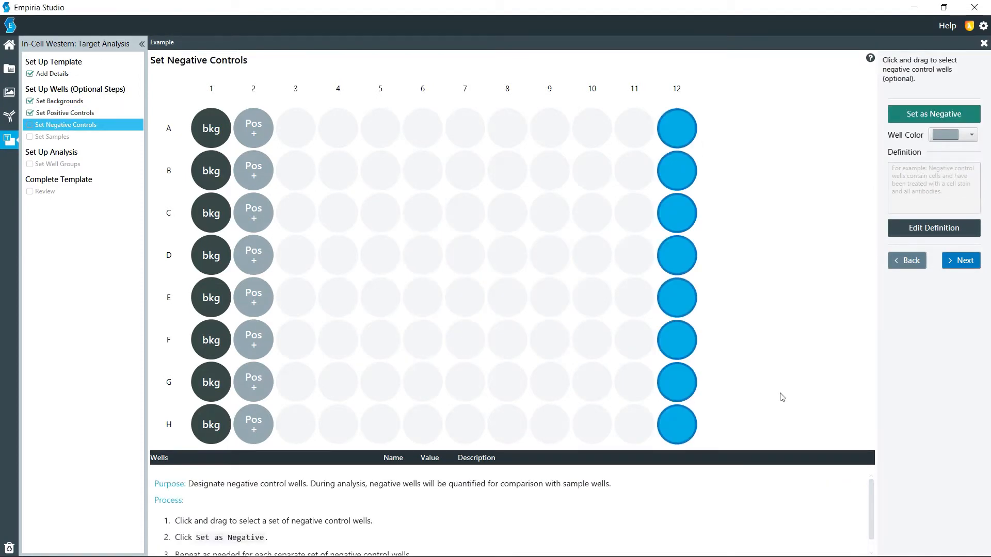
left_click(915, 120)
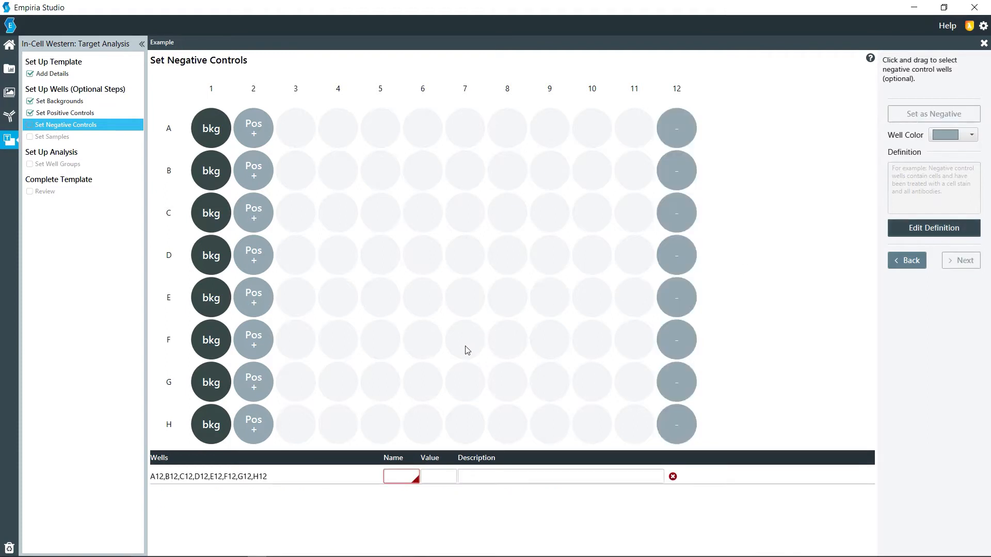
type("0")
key("Tab")
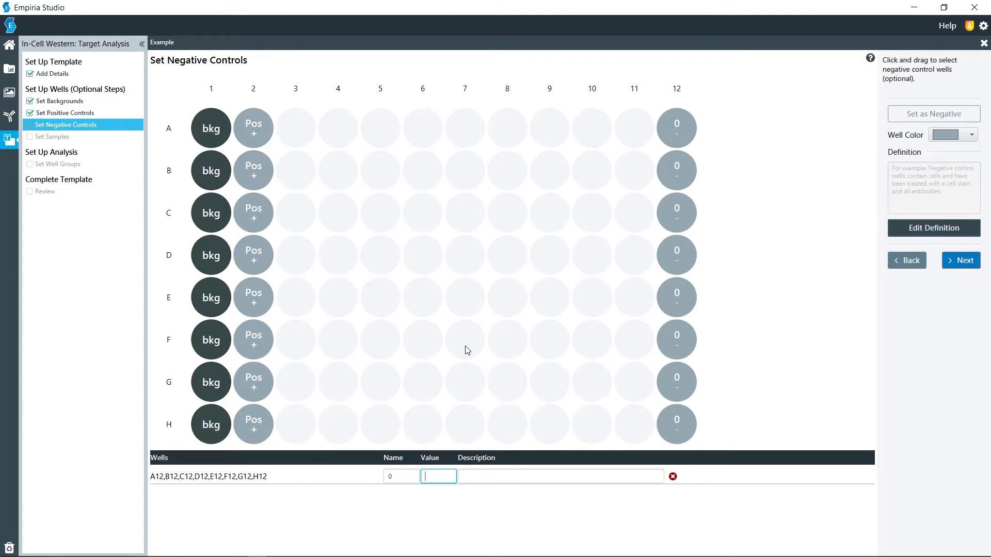
key("Tab")
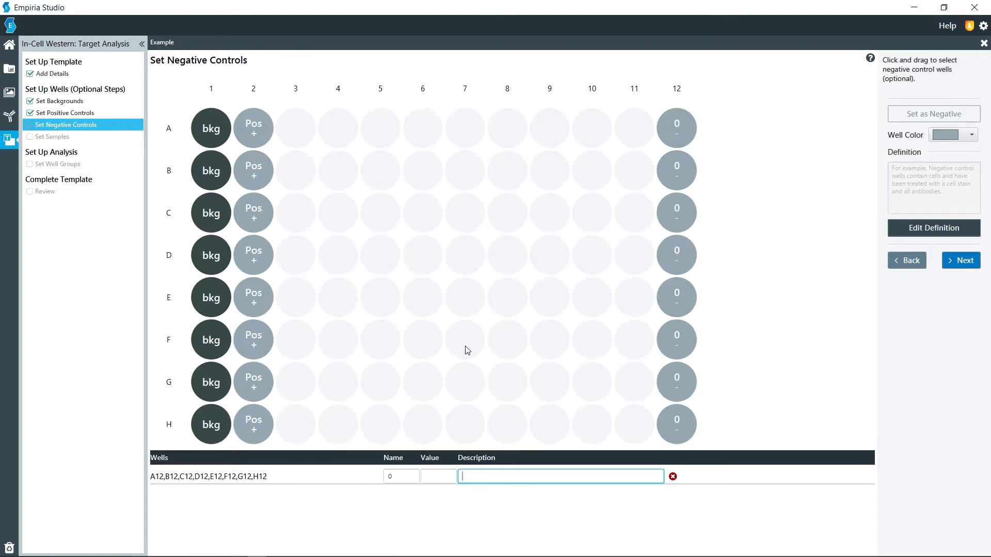
key("shift+Tab")
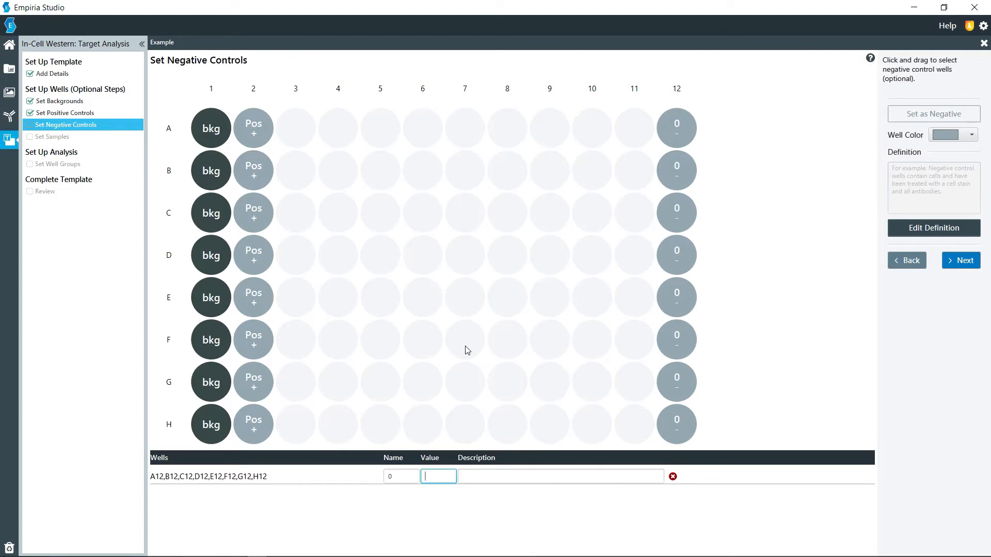
key("Tab")
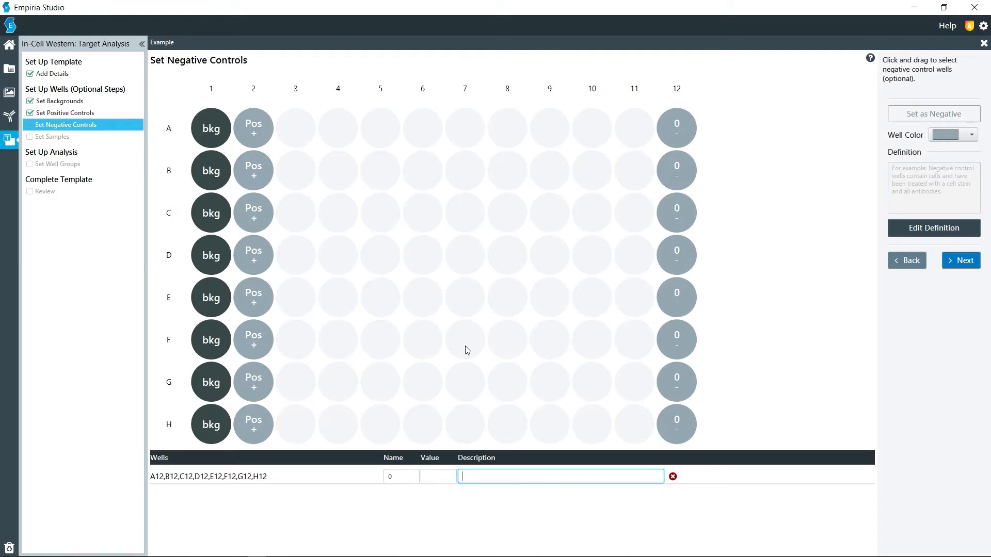
type("Negative")
left_click(957, 260)
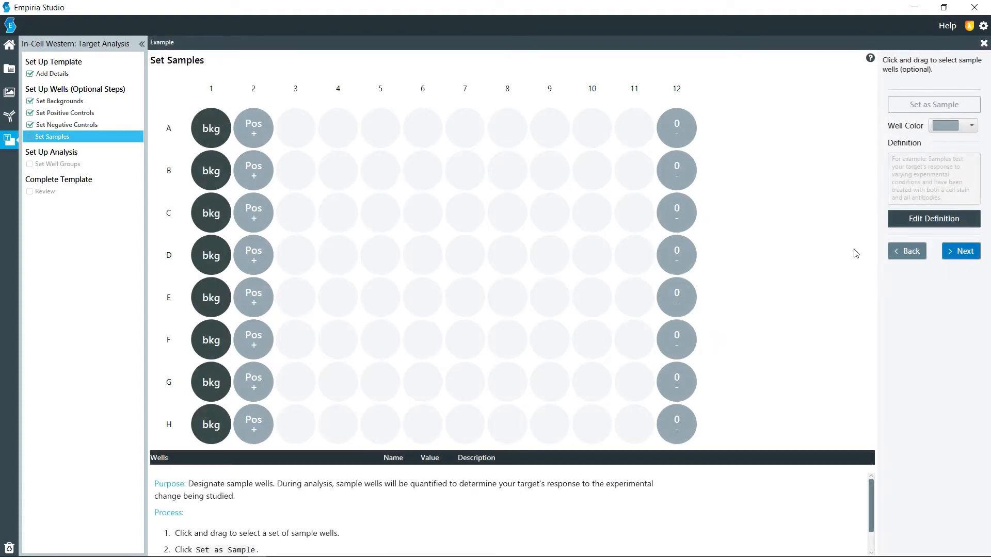
Assign all wells in columns 3 to 11 as samples named Sample, without a value or description, and proceed to the well groups.
left_click_drag(299, 126, 636, 420)
left_click(953, 250)
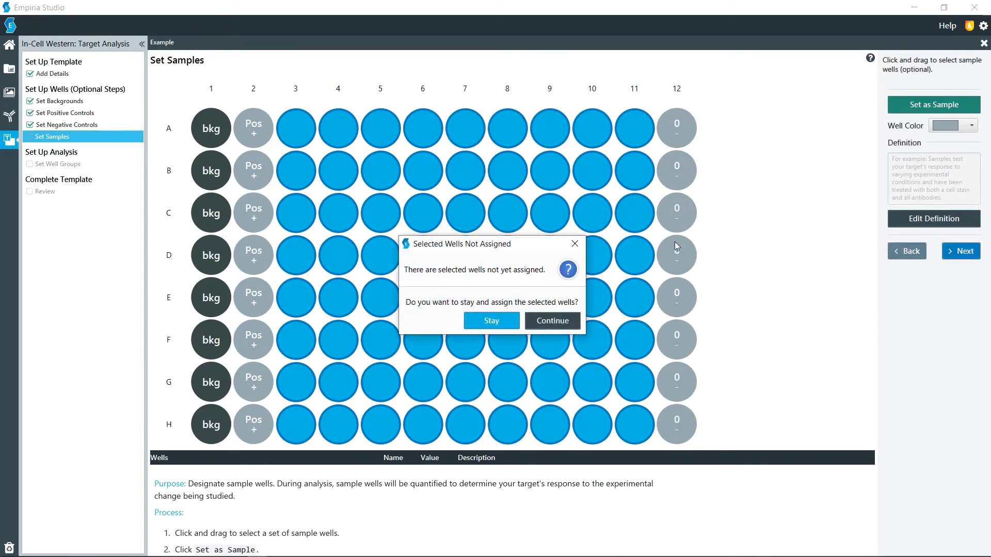
left_click(475, 324)
left_click(956, 109)
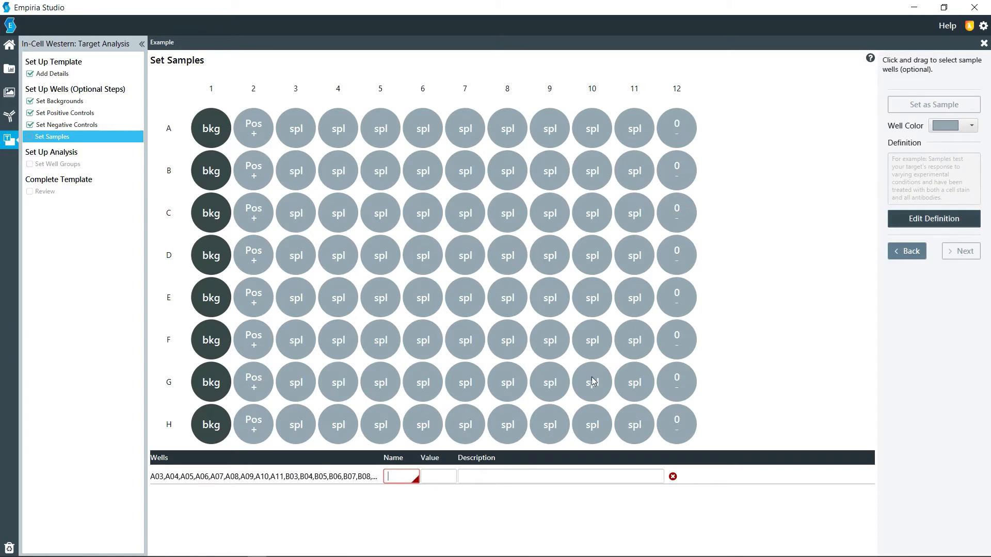
type("Samp")
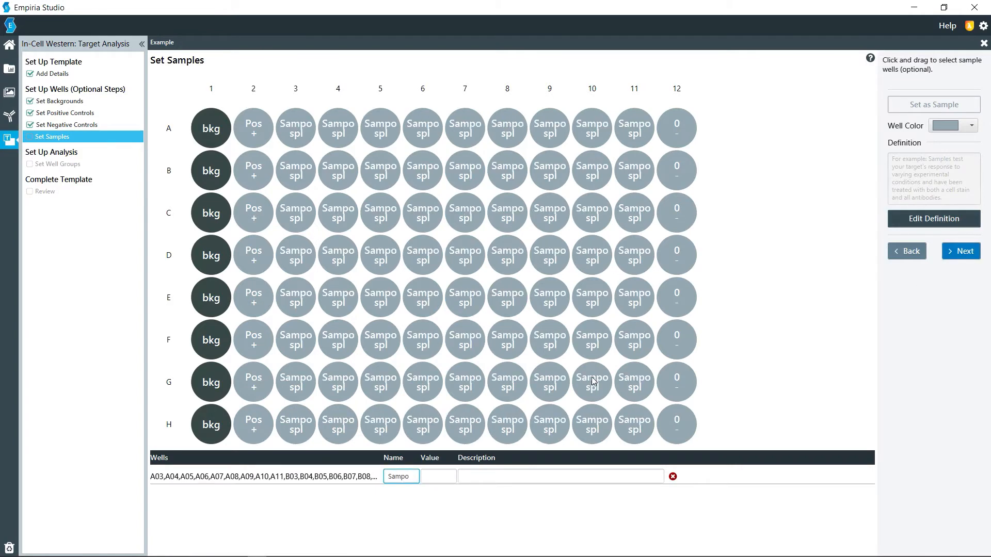
type("le")
key("Tab")
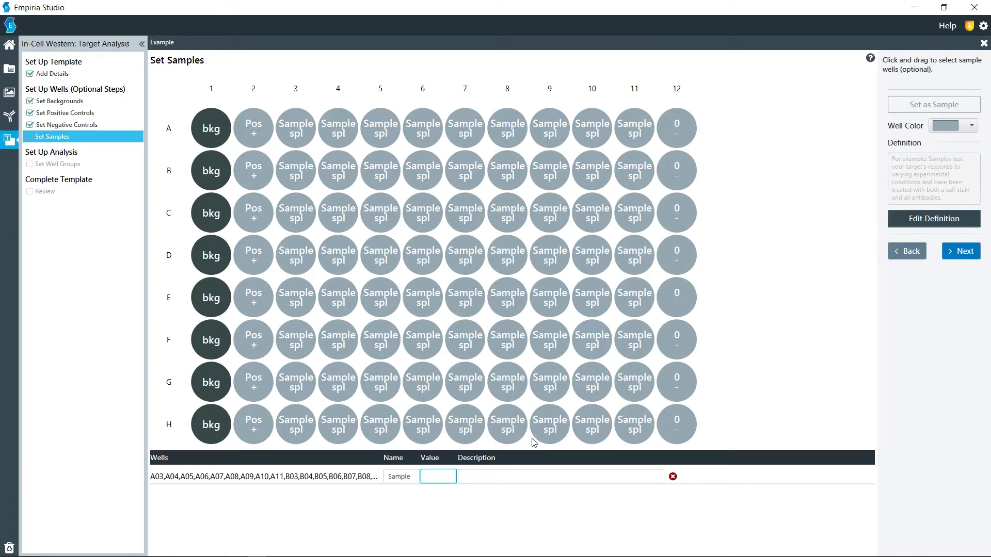
left_click(488, 479)
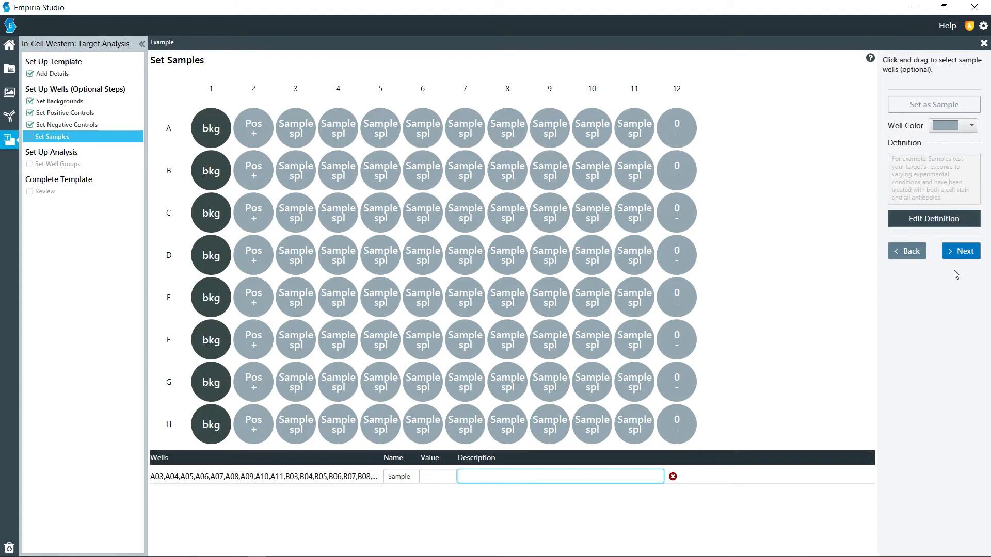
left_click(958, 252)
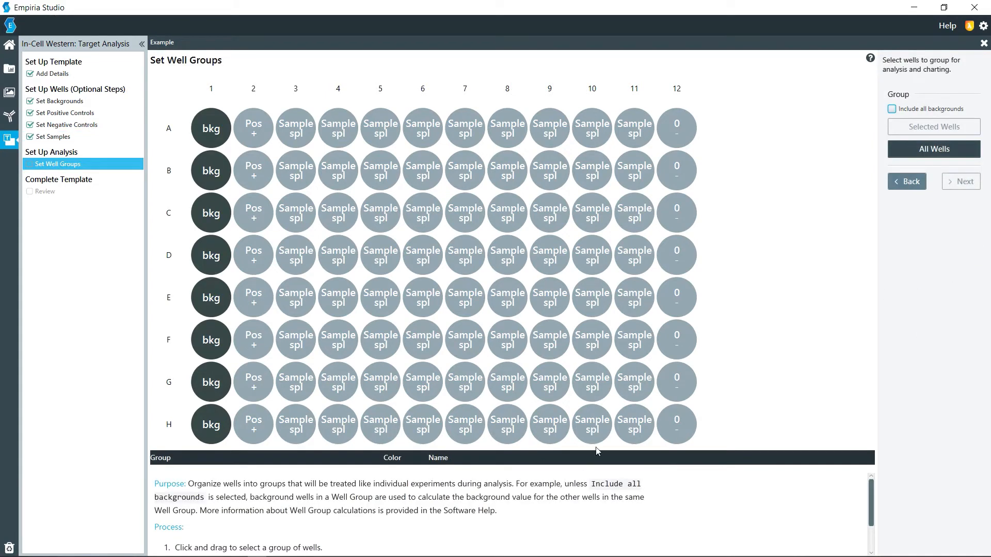
Create one well group from all wells with all backgrounds included and proceed to the review.
left_click(912, 111)
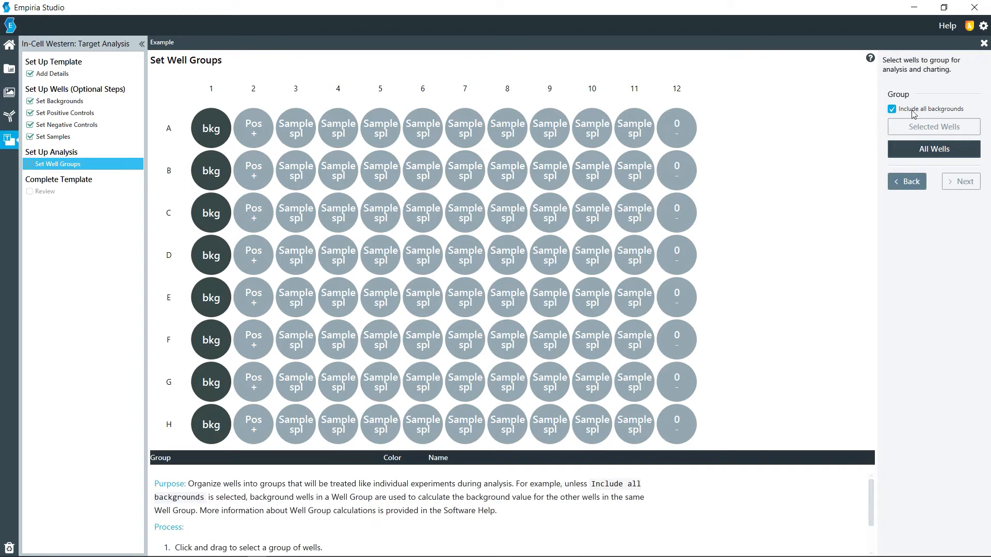
left_click(912, 148)
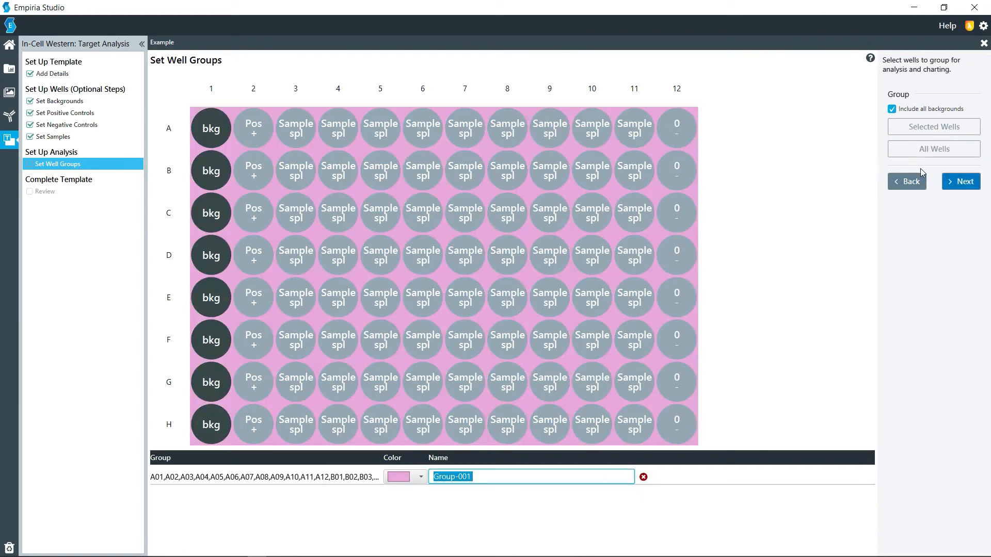
left_click(961, 181)
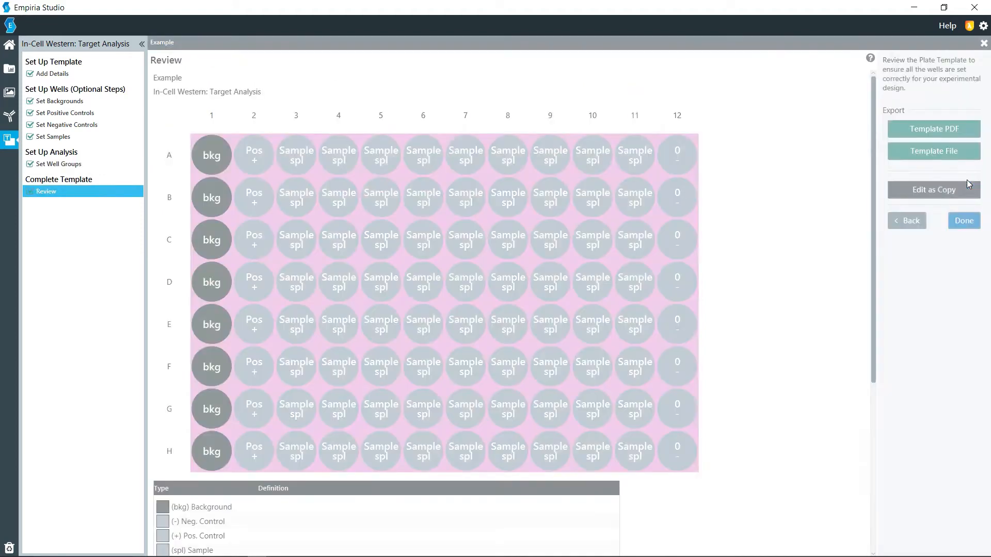
Review the plate layout and the group's well table, and finish the Example template.
scroll(758, 267, "down", 3)
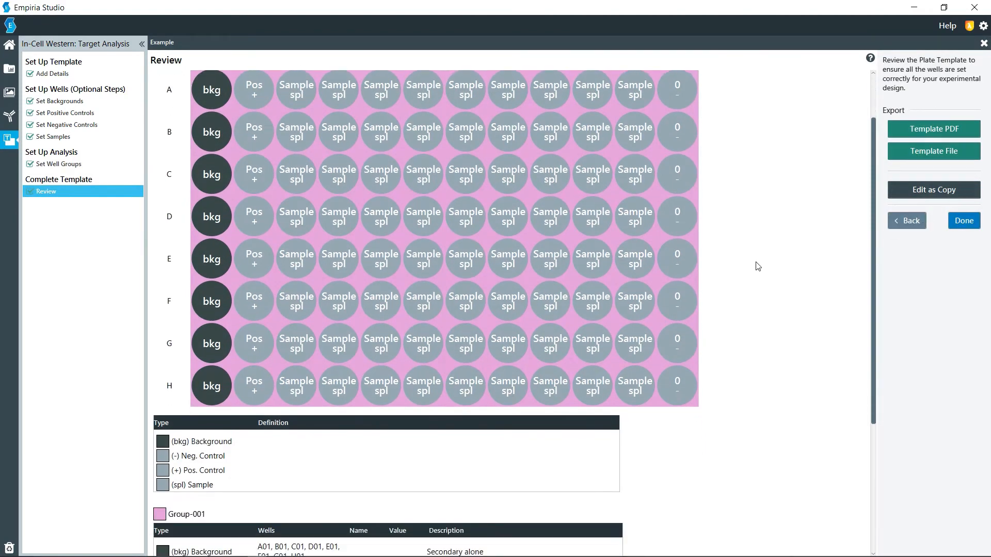
scroll(757, 266, "down", 3)
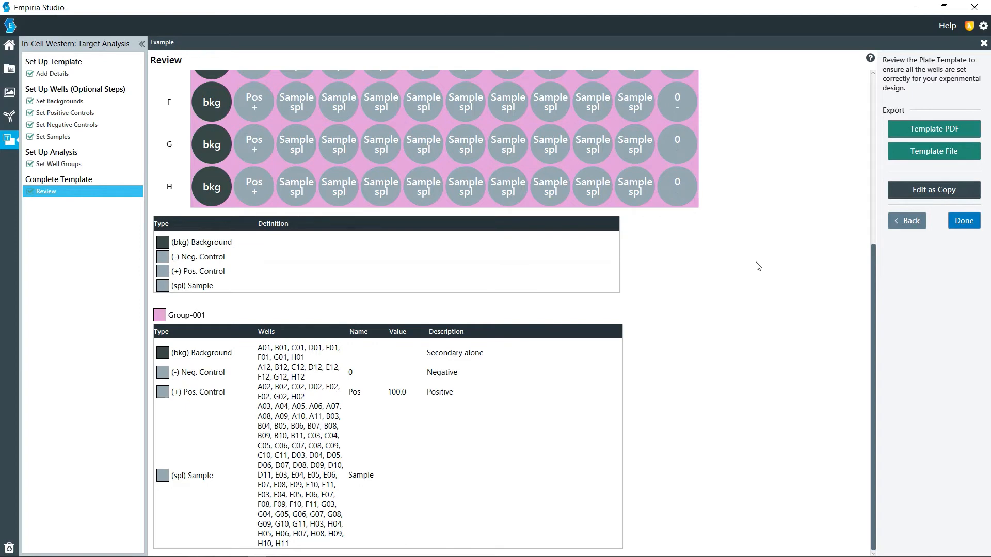
scroll(757, 266, "up", 1)
scroll(758, 266, "up", 3)
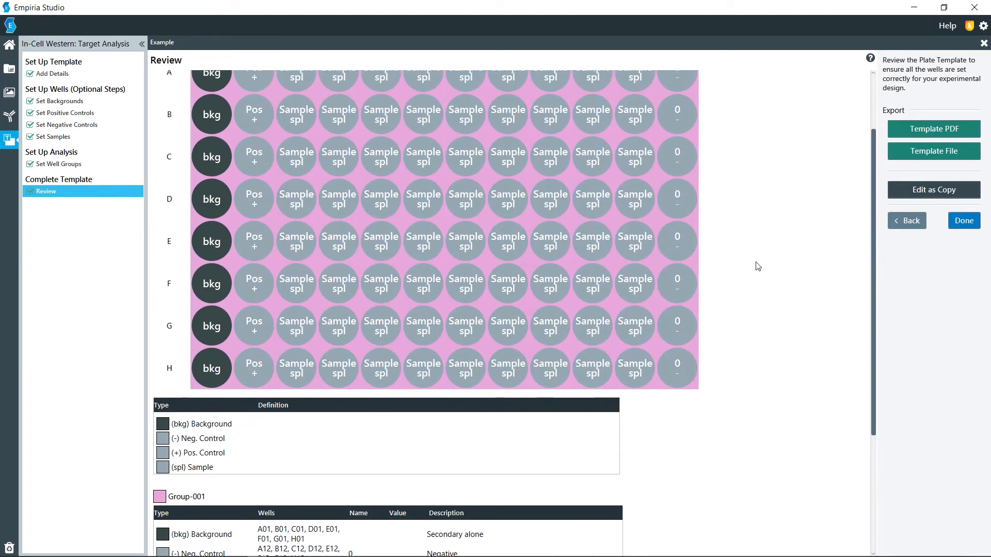
left_click(962, 220)
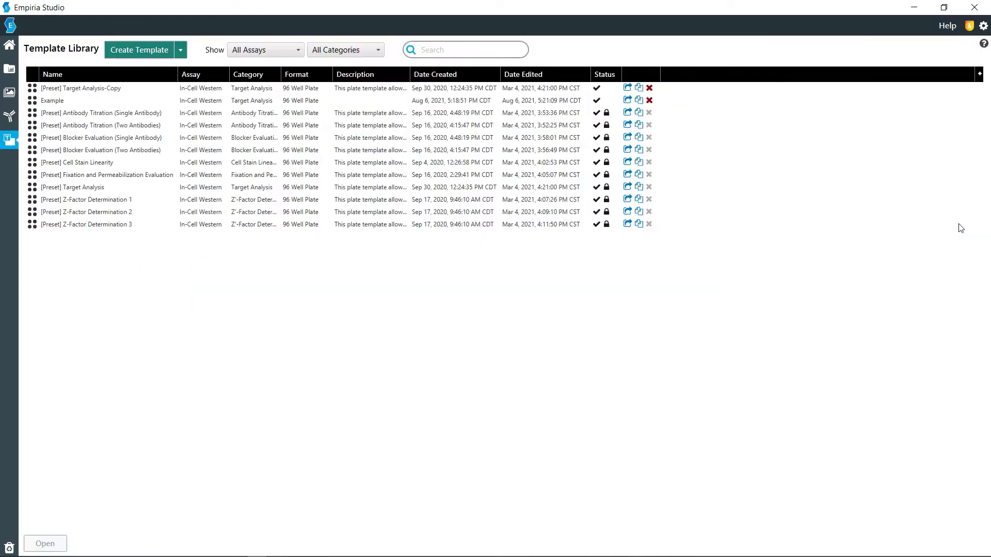
Create a template named "Antibody titration" with the In-Cell Western assay, Antibody Titration category and 96 Well Plate format, and proceed to the backgrounds.
left_click(137, 48)
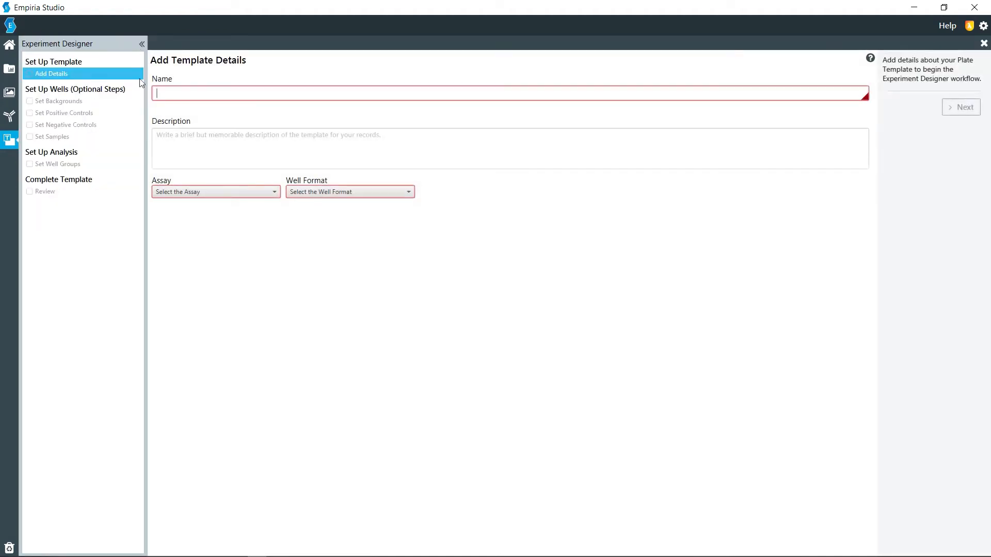
type("Antibody titration")
left_click(183, 195)
left_click(239, 211)
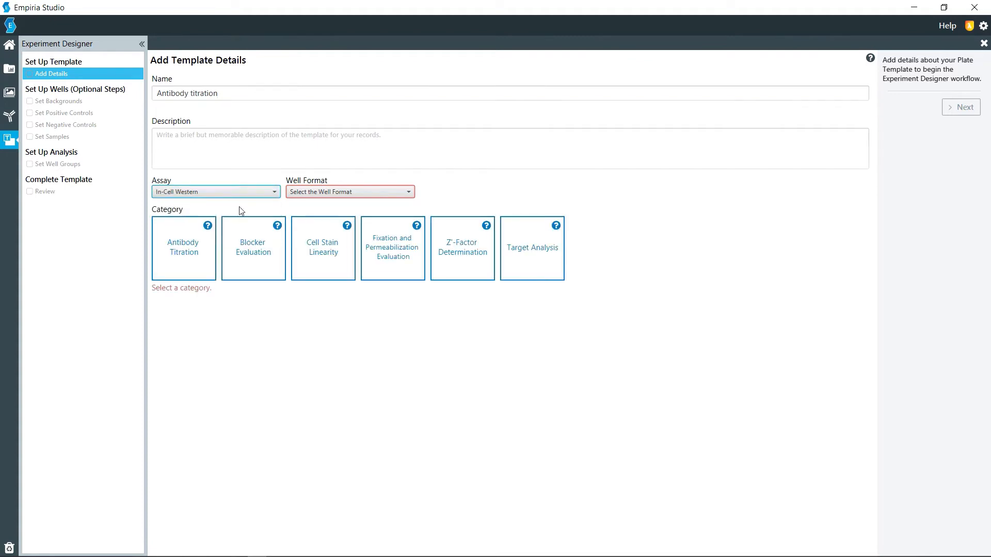
left_click(207, 248)
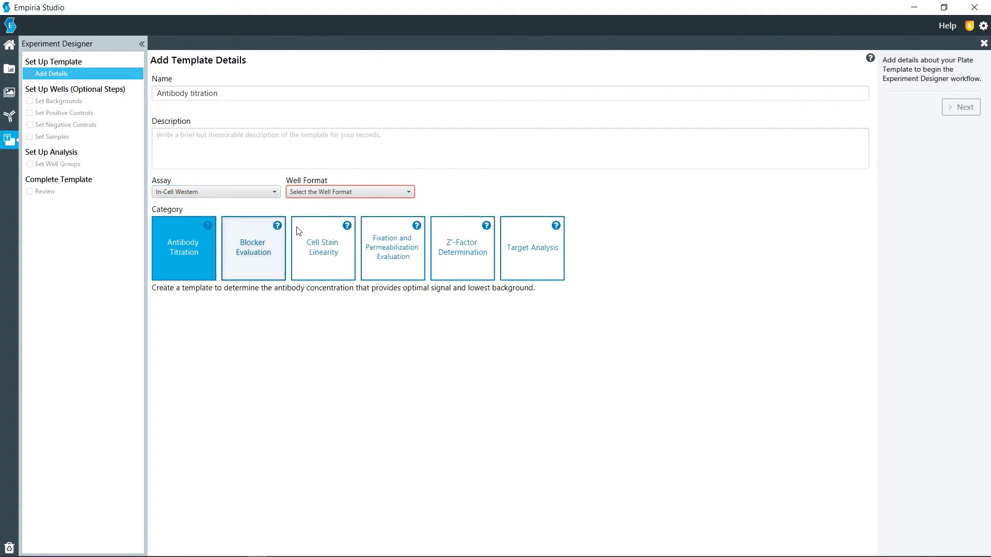
left_click(335, 195)
left_click(325, 244)
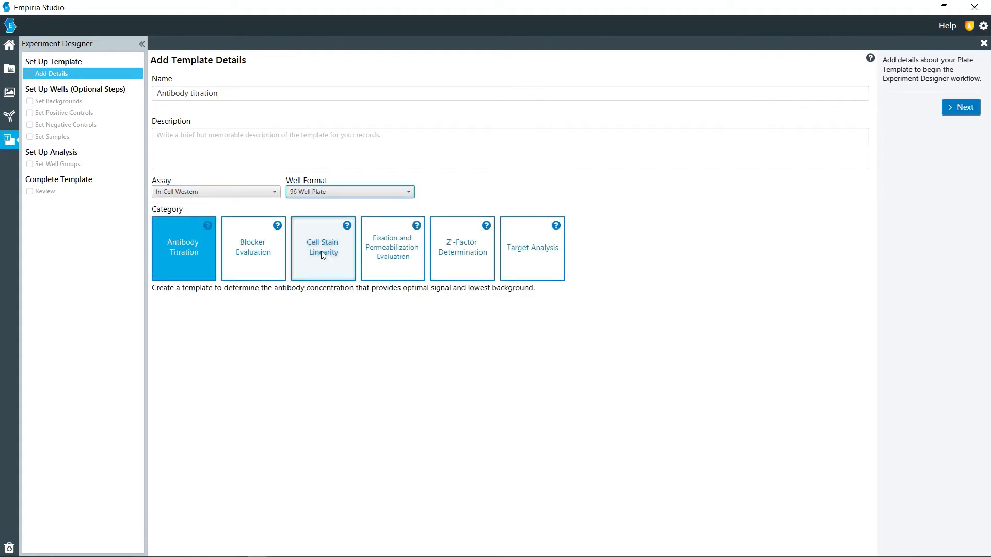
left_click(964, 106)
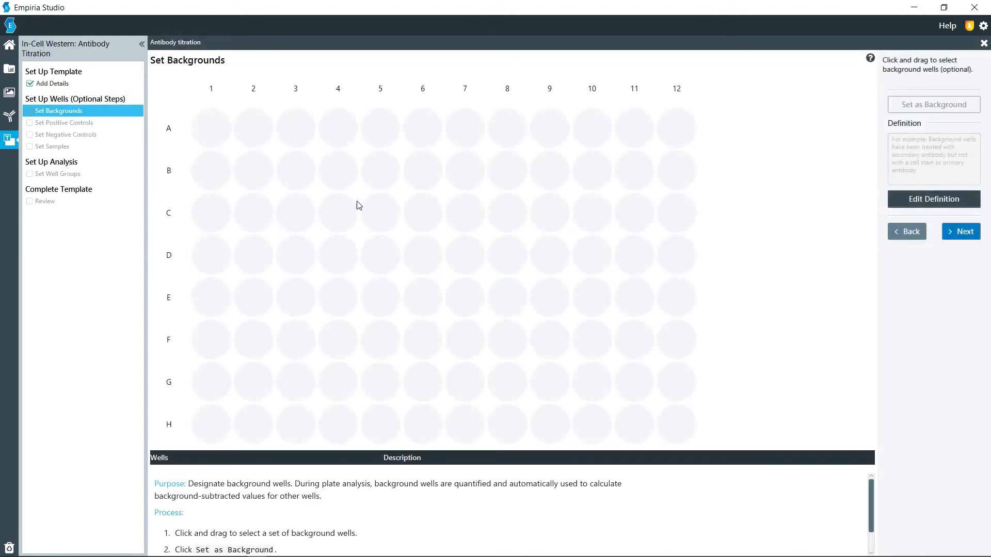
Assign all wells in column 1 as background with the description "Background" and proceed to the positive controls.
left_click_drag(188, 104, 196, 414)
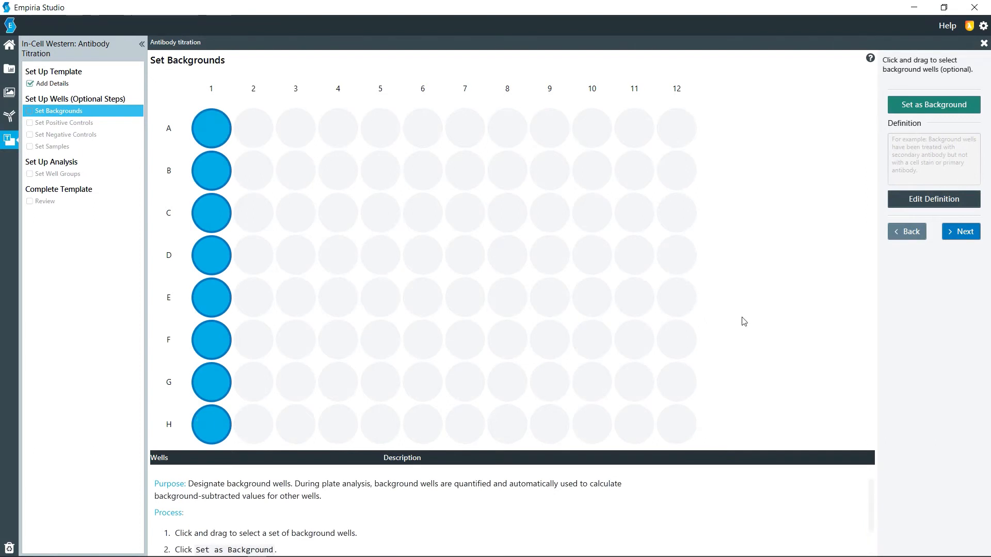
left_click(931, 106)
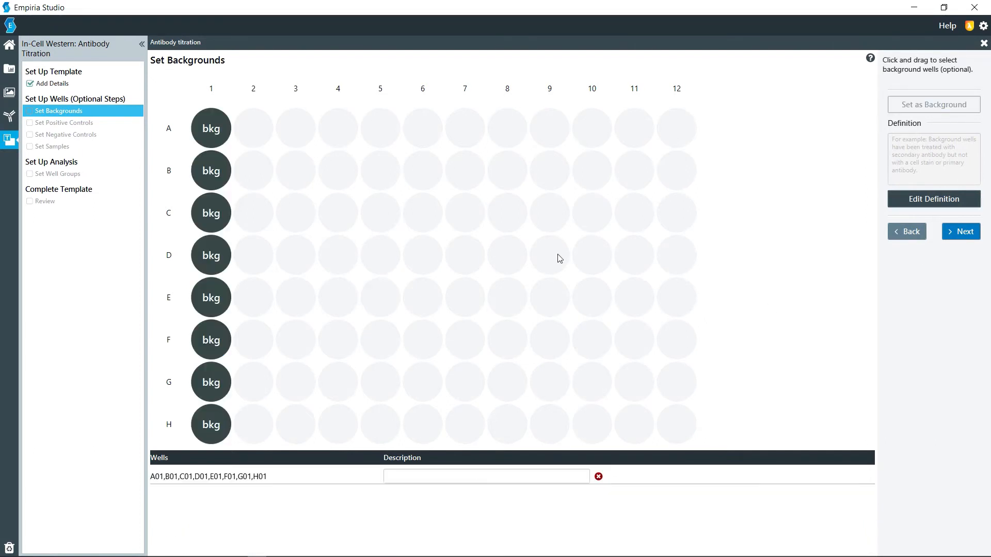
left_click(418, 480)
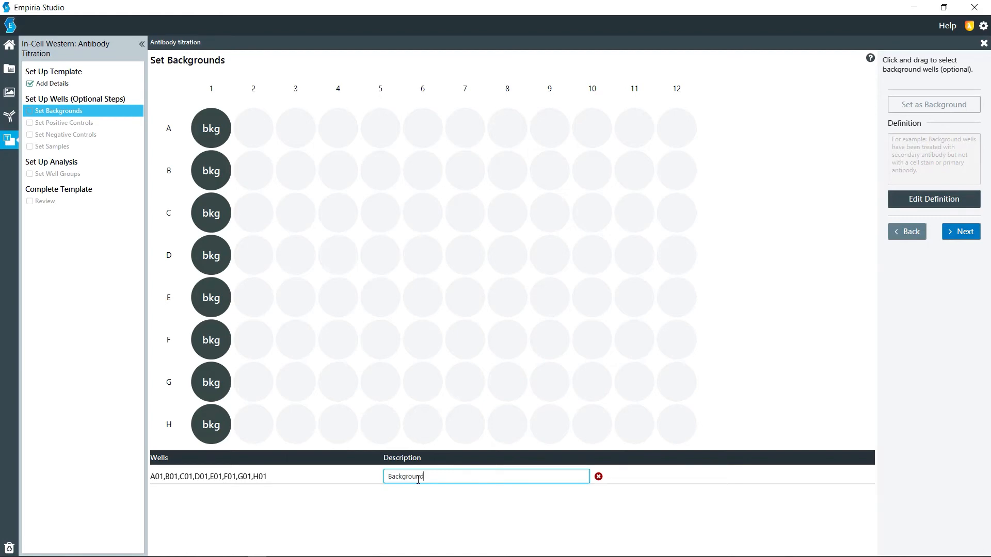
left_click(942, 230)
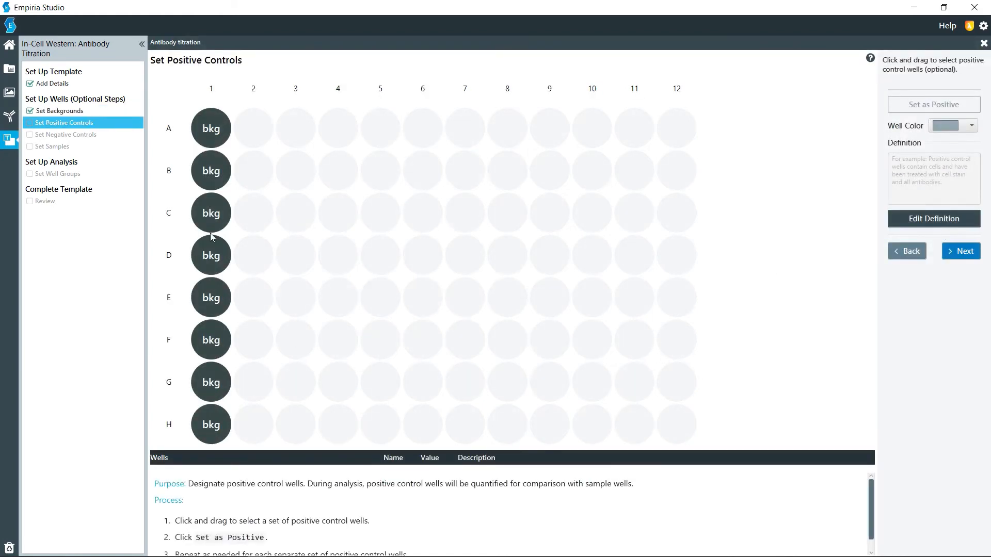
Assign all wells in column 2 as positive controls named Pos with value 100 and description %, and proceed to the negative controls.
left_click_drag(252, 146, 256, 419)
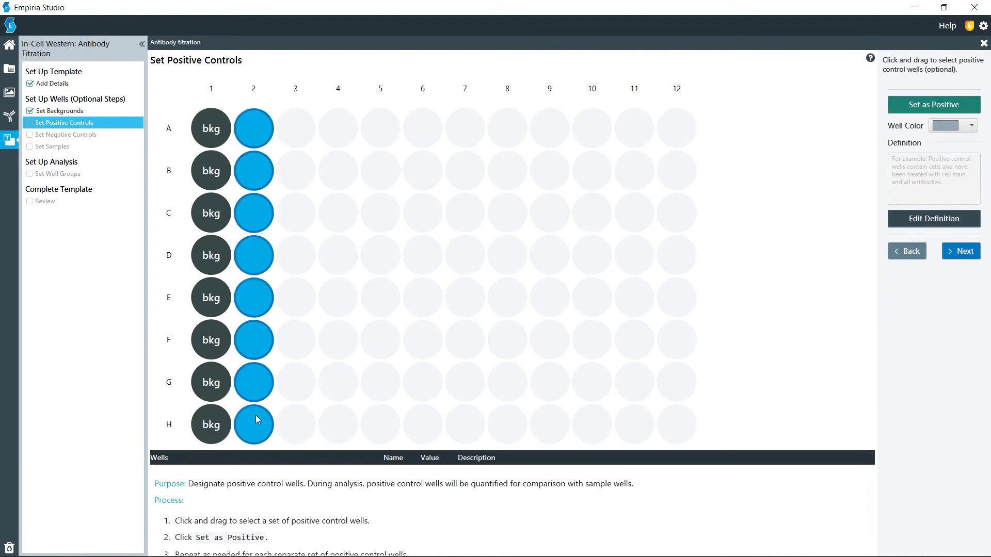
left_click(912, 108)
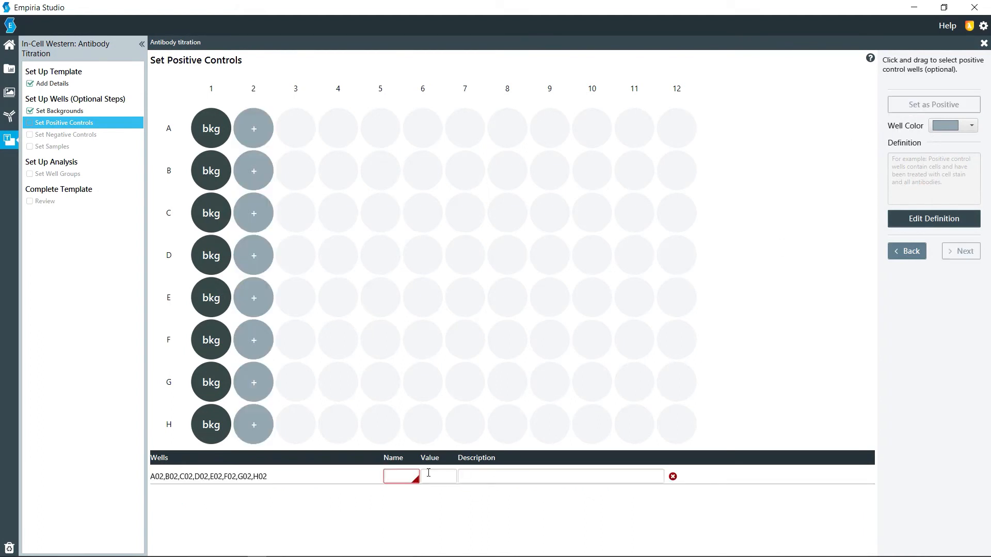
type("Pos")
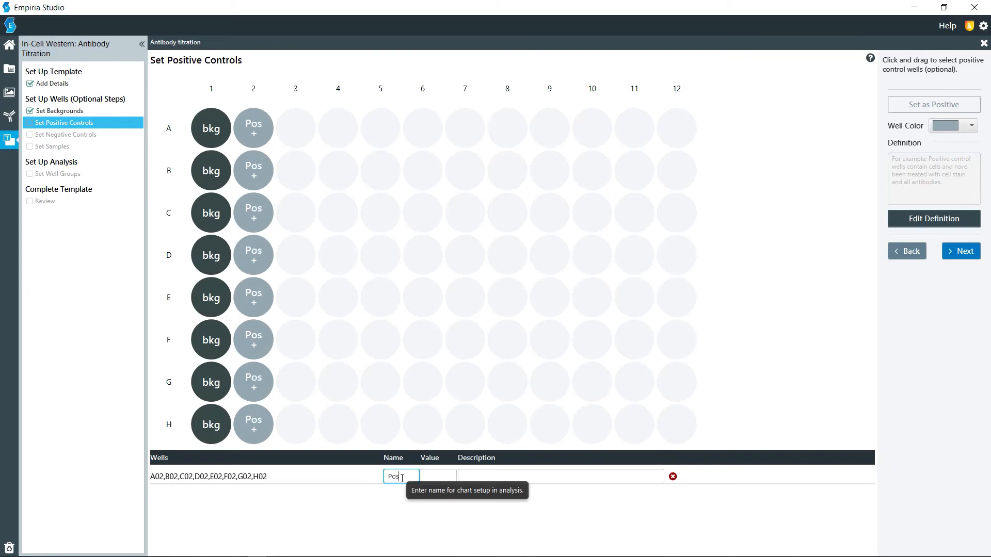
key("Tab")
key("Tab")
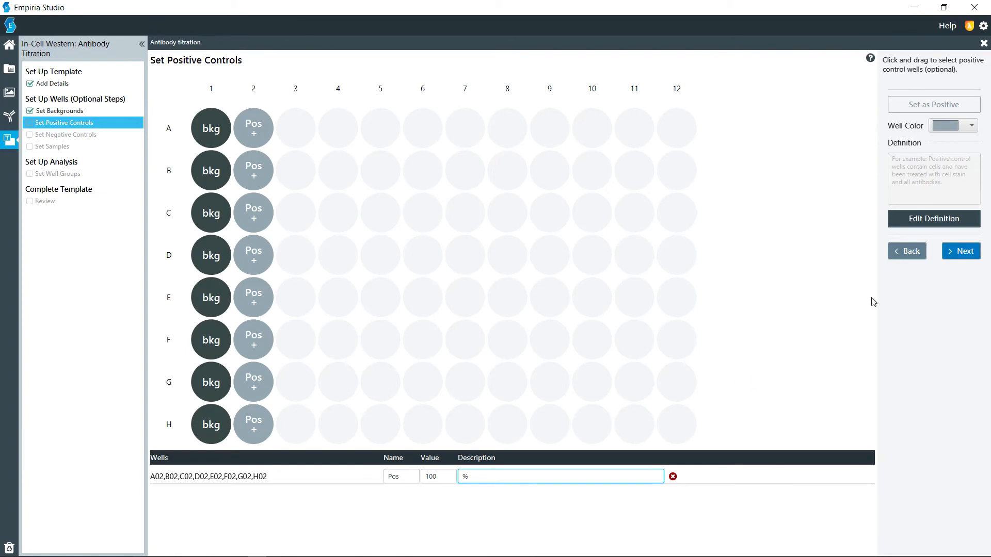
type("%")
left_click(955, 249)
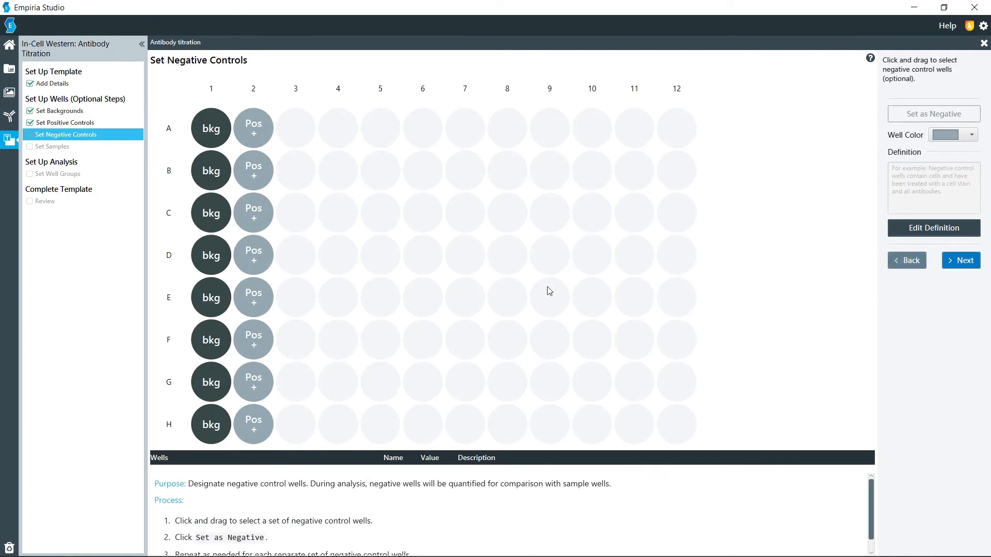
Assign all wells in column 12 as negative controls named Neg with value 0 and description %, and proceed to the samples.
left_click_drag(674, 126, 688, 432)
left_click(947, 119)
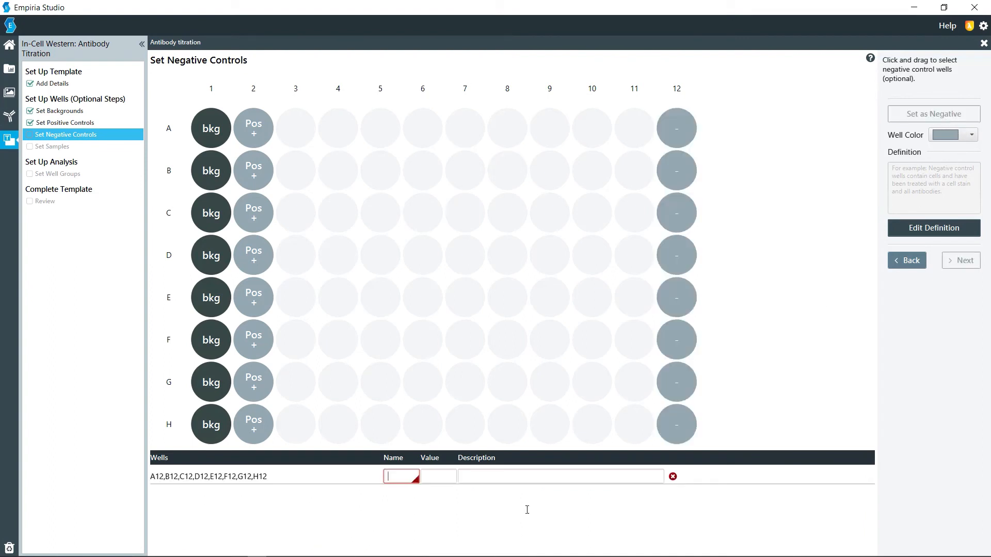
type("Neg")
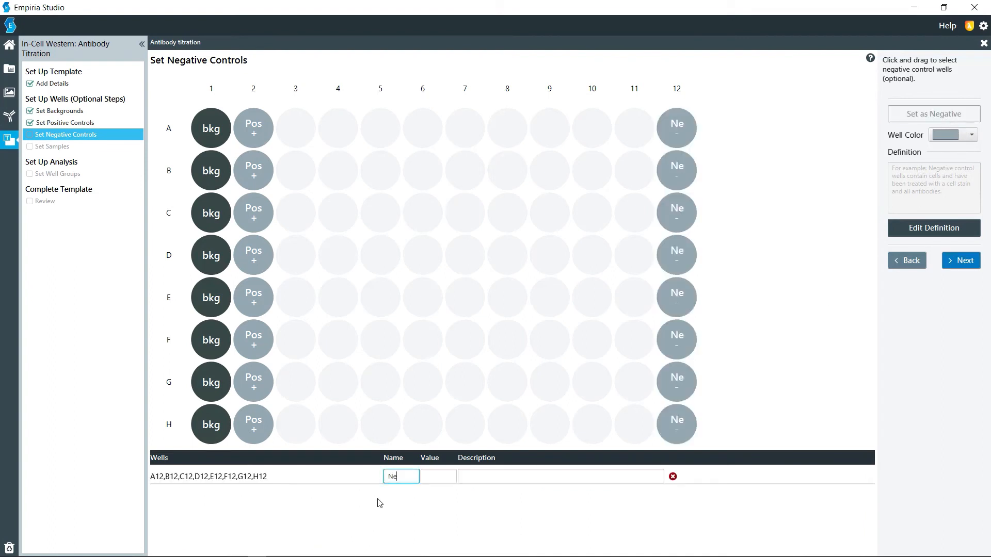
key("Tab")
key("Tab")
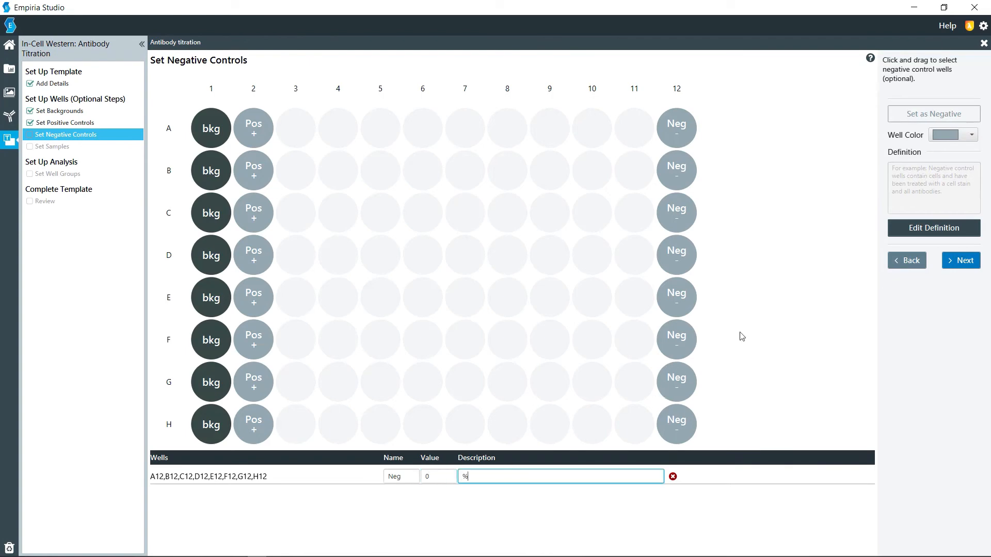
left_click(965, 261)
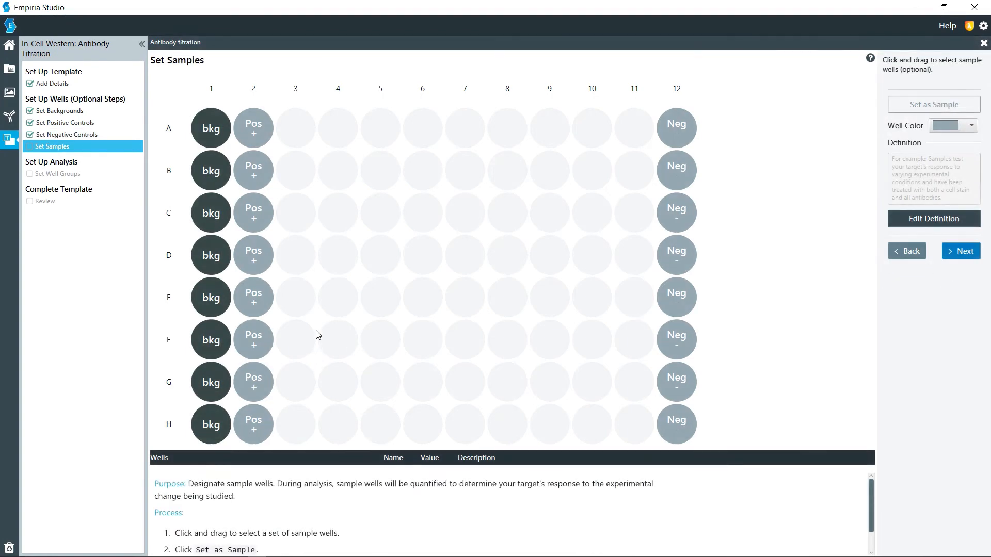
Assign all wells in column 3 as samples with the name 90, the value 90 and the description %.
left_click_drag(302, 135, 300, 412)
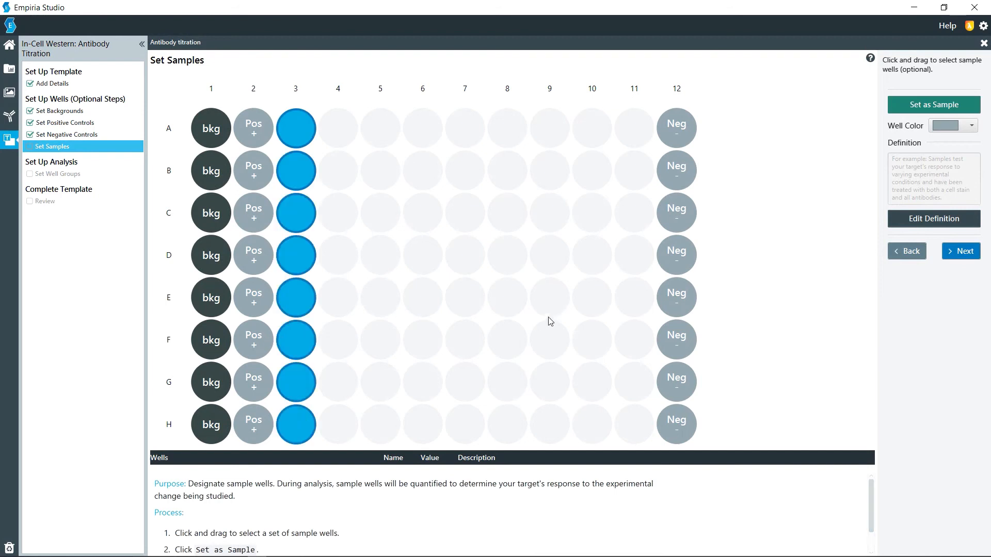
left_click(900, 106)
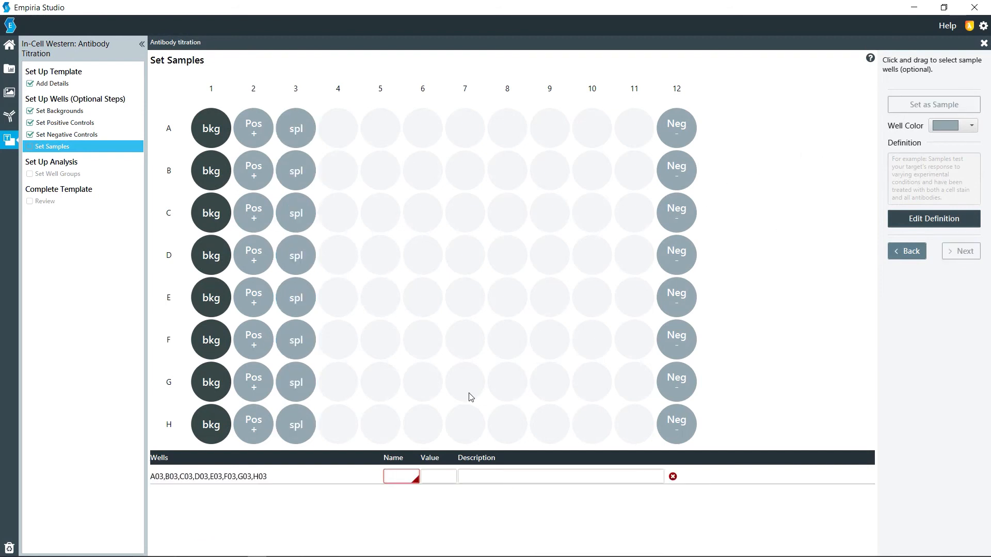
type("90")
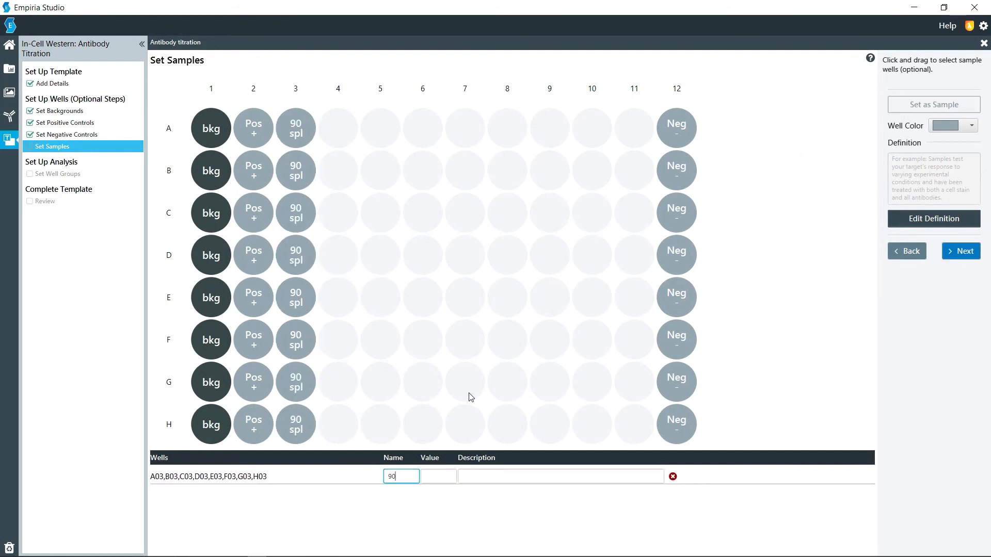
key("Tab")
type("90")
key("Tab")
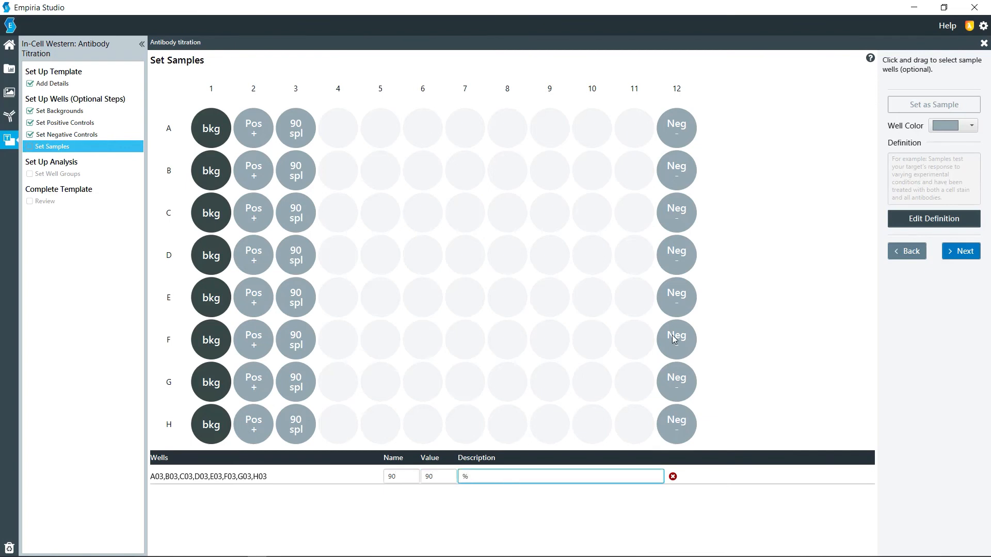
left_click(963, 251)
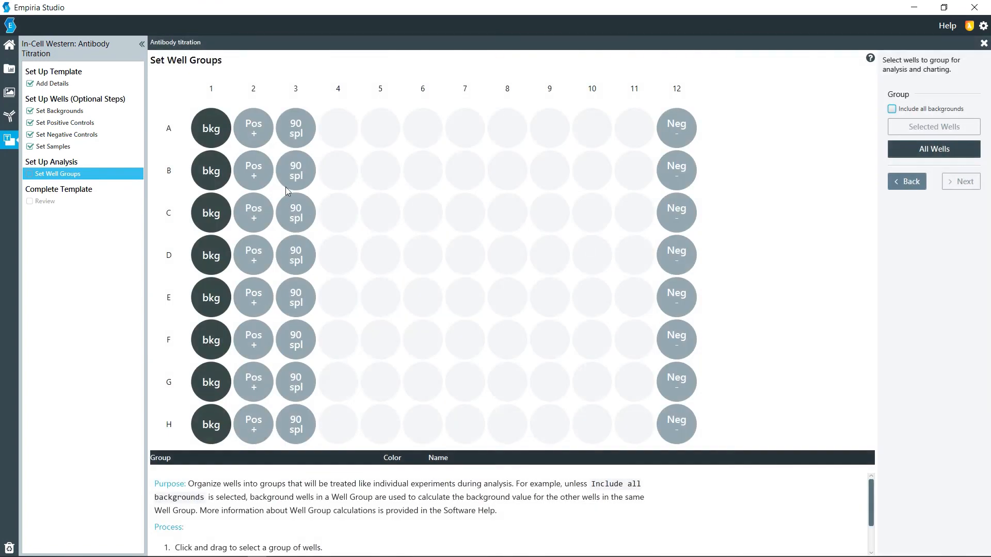
left_click_drag(334, 140, 316, 410)
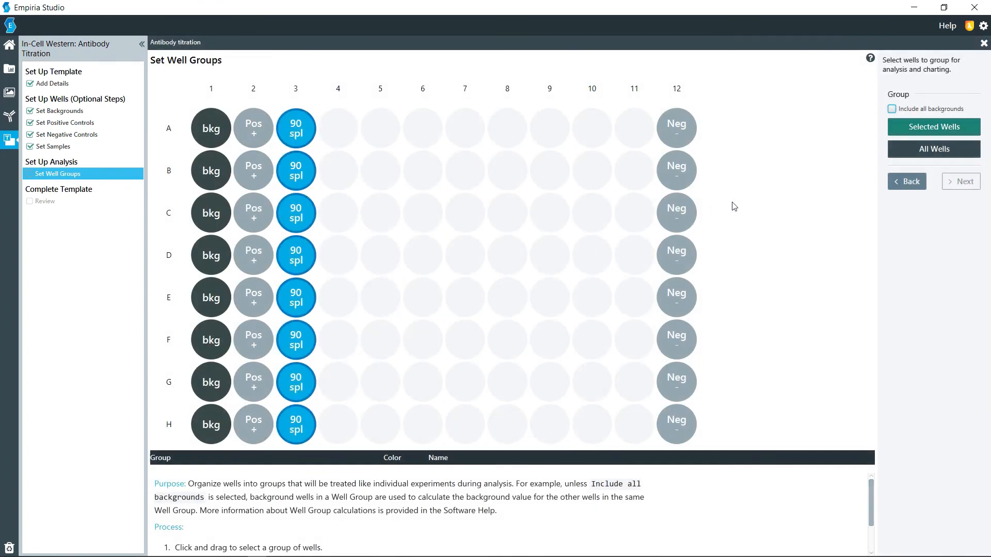
left_click(897, 185)
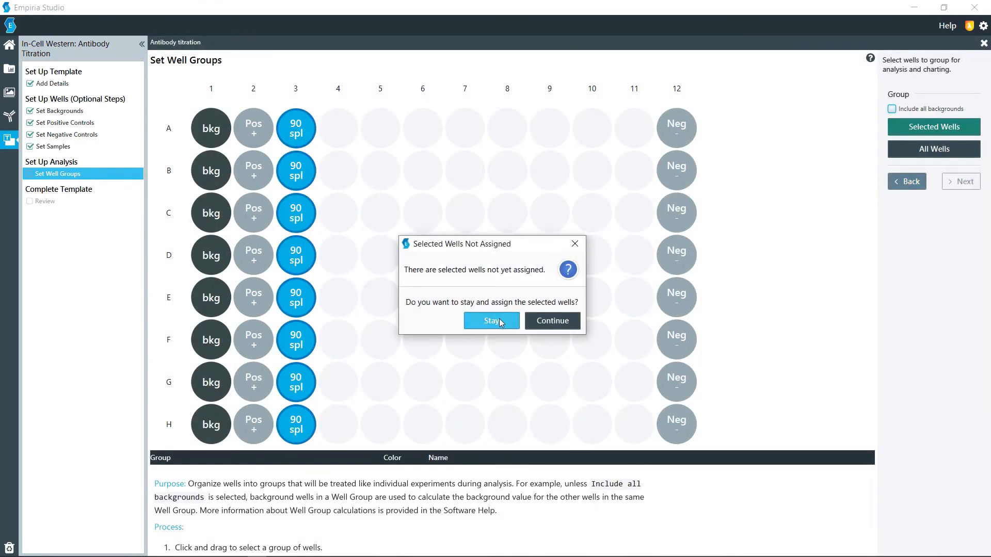
left_click(551, 321)
Assign all wells in column 4 as samples with the name 80, the value 80 and the description %, and proceed to the well groups.
left_click_drag(355, 134, 340, 423)
left_click(902, 104)
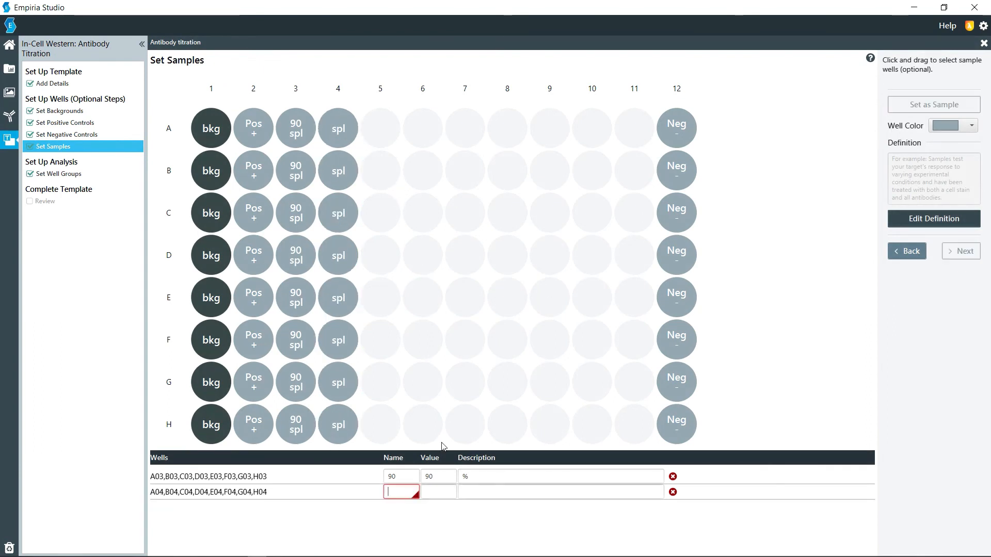
type("80")
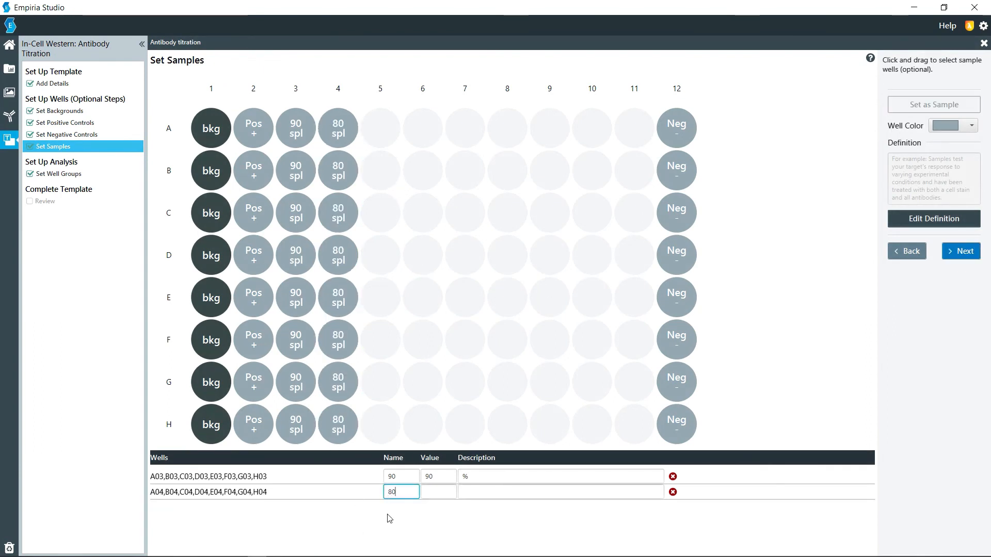
key("Tab")
key("Tab")
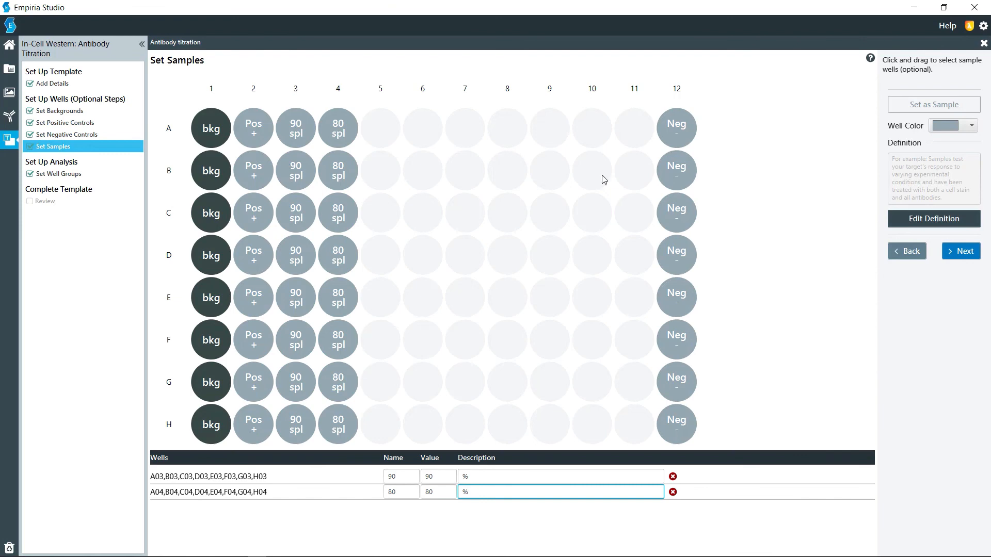
left_click(961, 251)
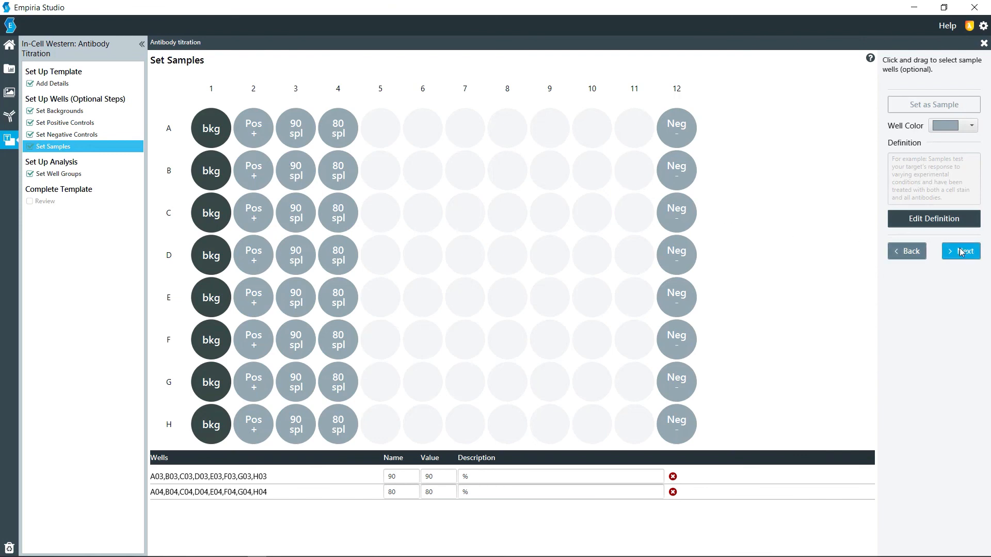
Put all assigned wells into one analysis group with its default name, and complete the Antibody titration template through the review.
left_click(474, 336)
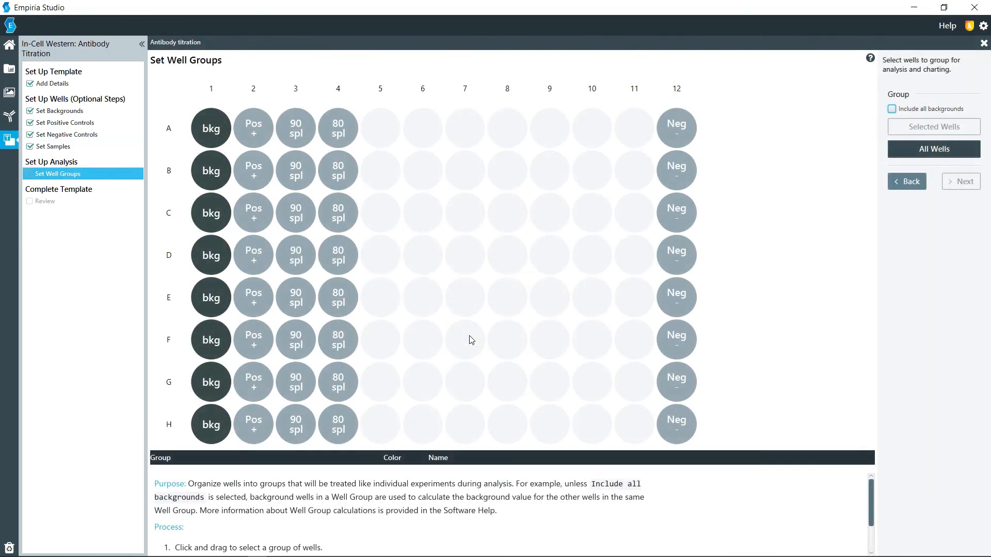
left_click(913, 109)
left_click(919, 149)
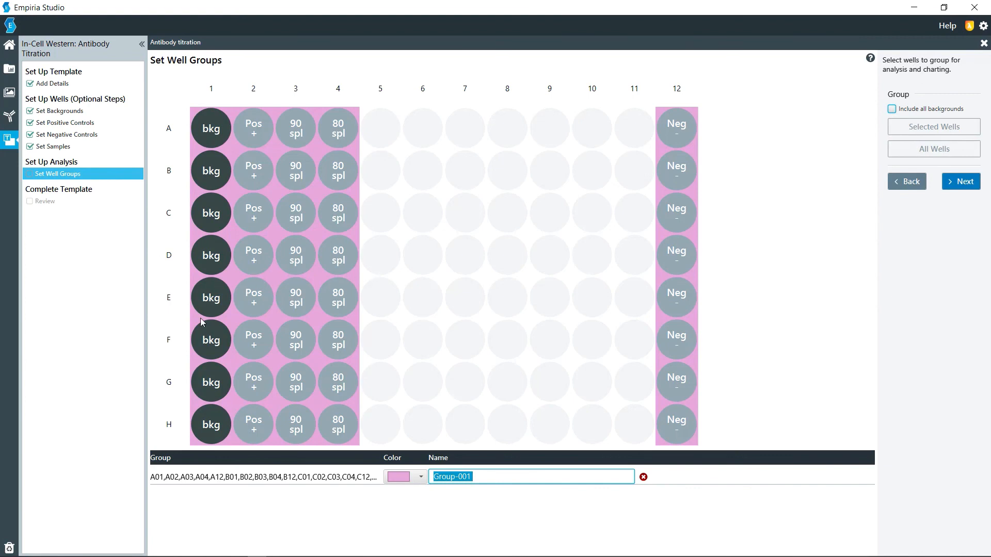
left_click(949, 183)
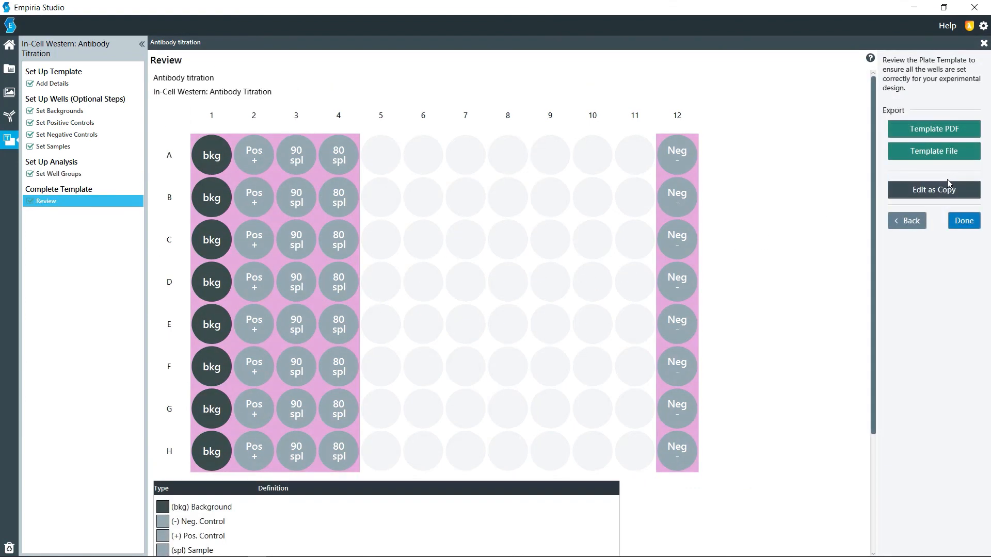
left_click(963, 230)
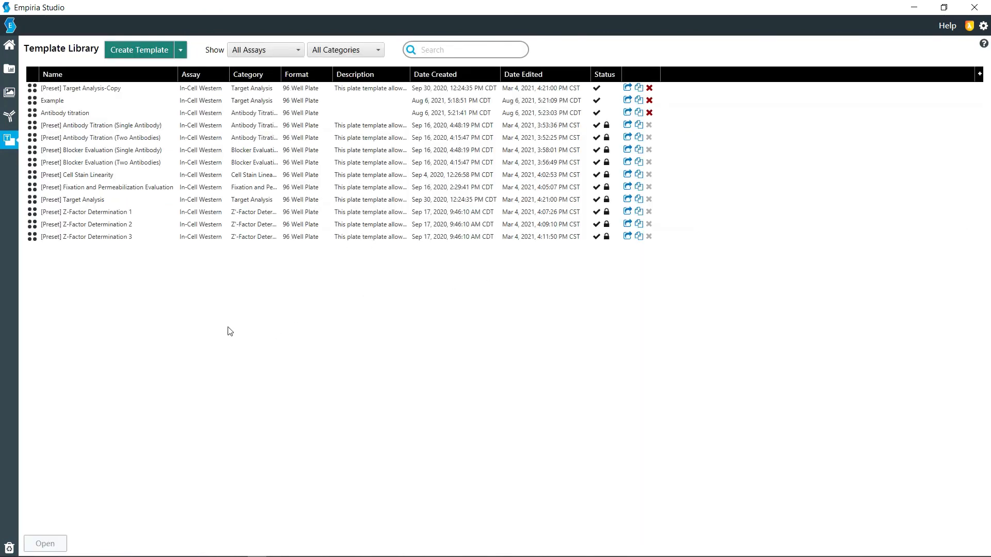